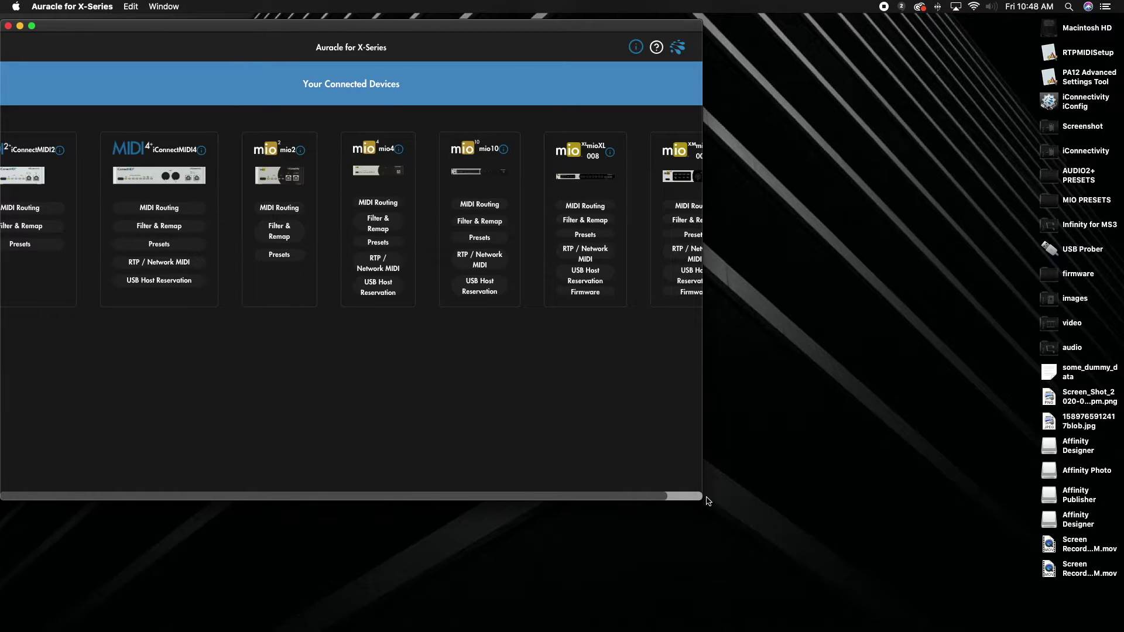
Open the mio4's RTP / Network MIDI settings and copy the name of its first session, mio4-005-01.
{"action": "left_click_drag", "start_coordinate": [704, 499], "coordinate": [923, 525]}
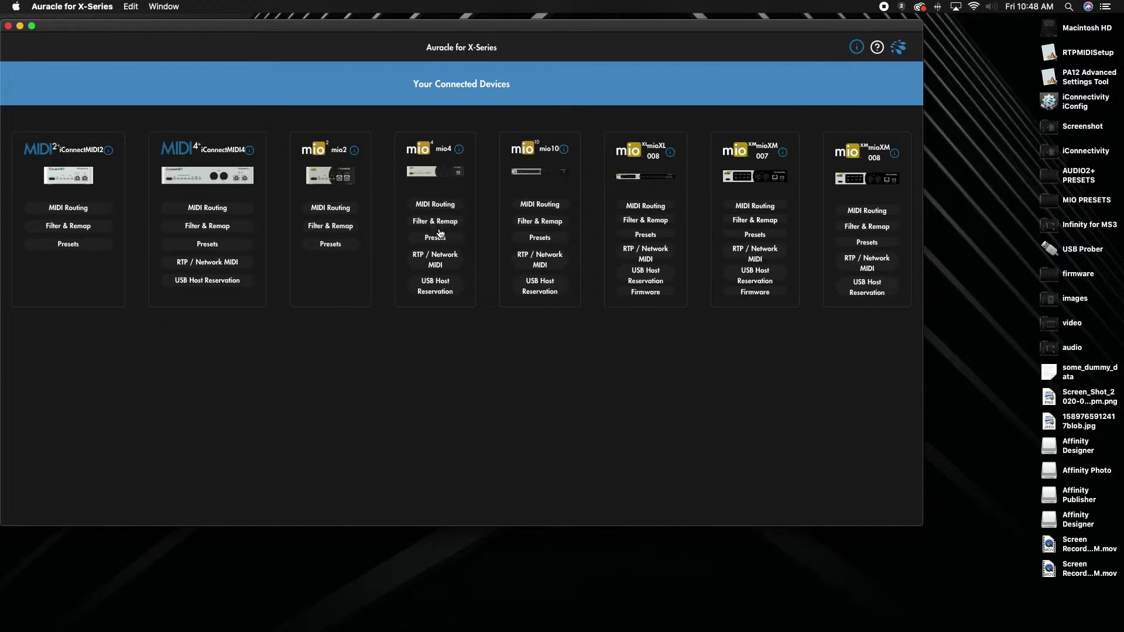
{"action": "left_click", "coordinate": [430, 264]}
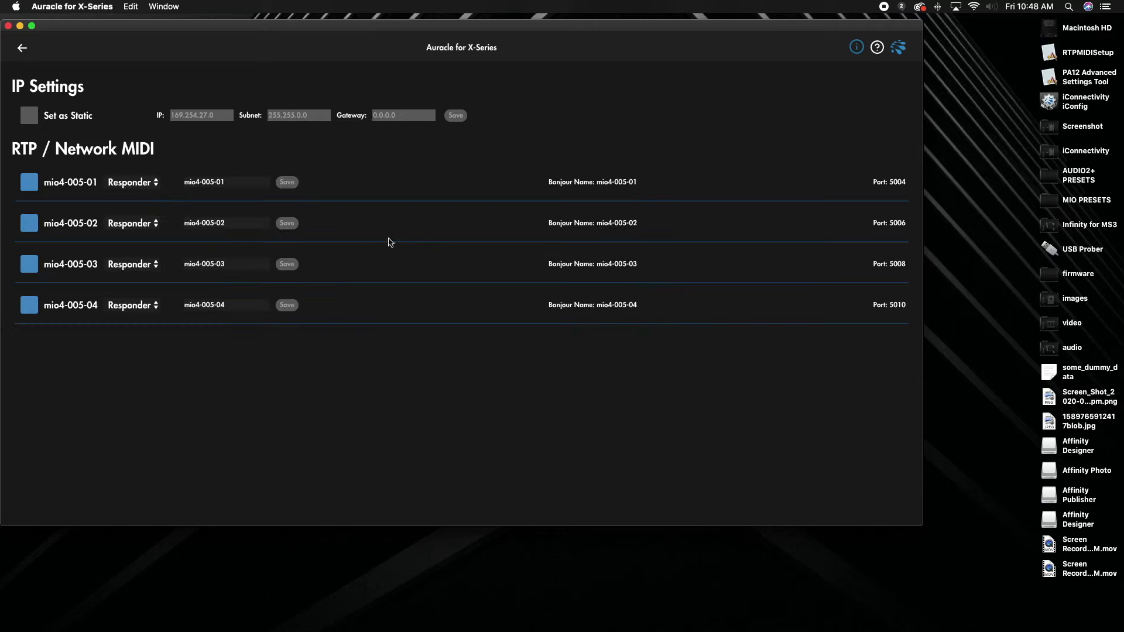
{"action": "left_click", "coordinate": [231, 180]}
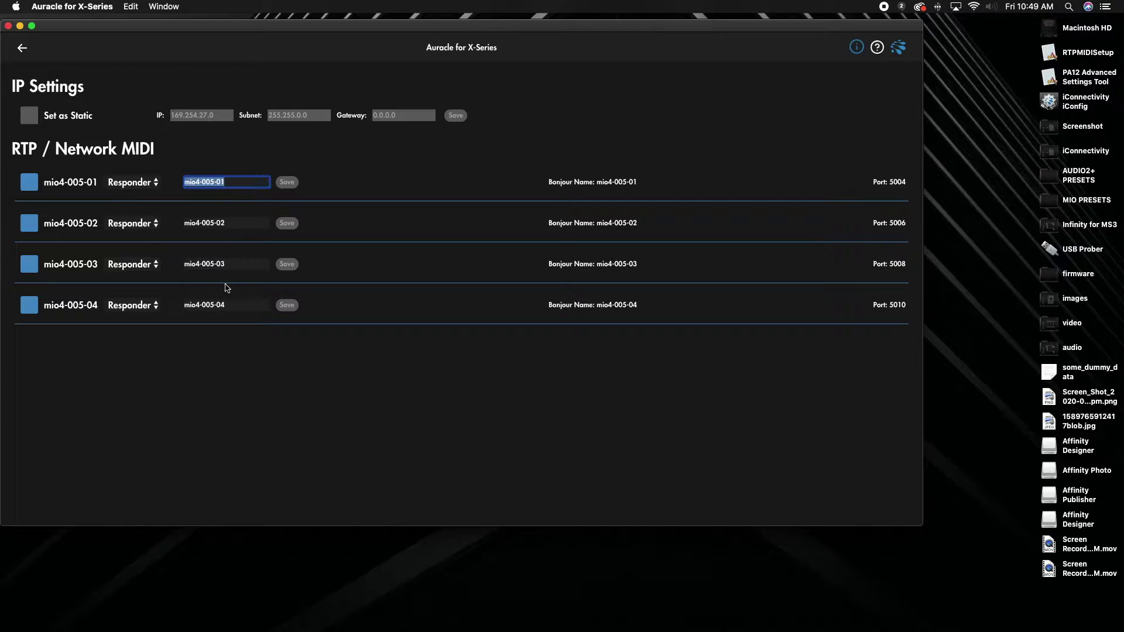
Open the mioXL 008's RTP / Network MIDI settings in a wider window and go to its RTP 18 session.
{"action": "left_click", "coordinate": [24, 51]}
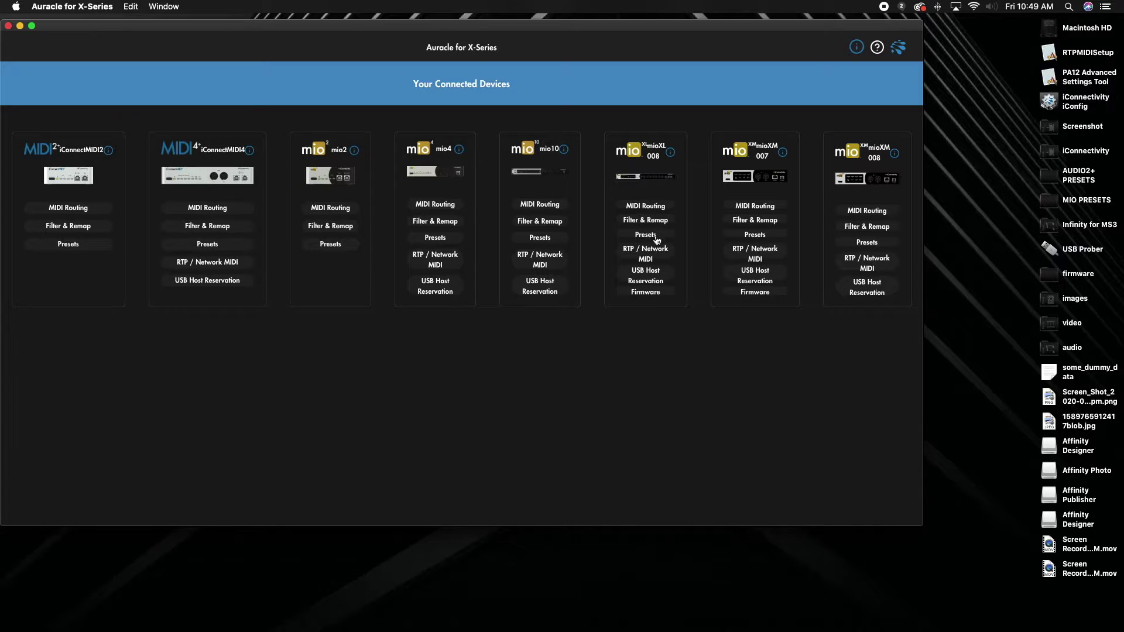
{"action": "left_click", "coordinate": [642, 256]}
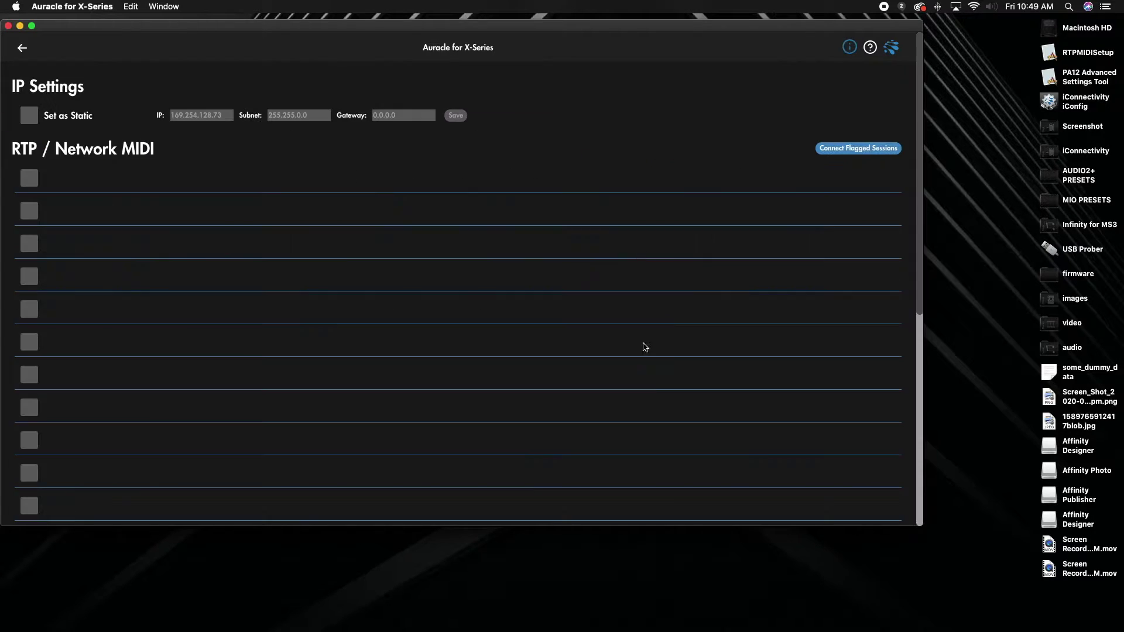
{"action": "left_click_drag", "start_coordinate": [925, 415], "coordinate": [1068, 410]}
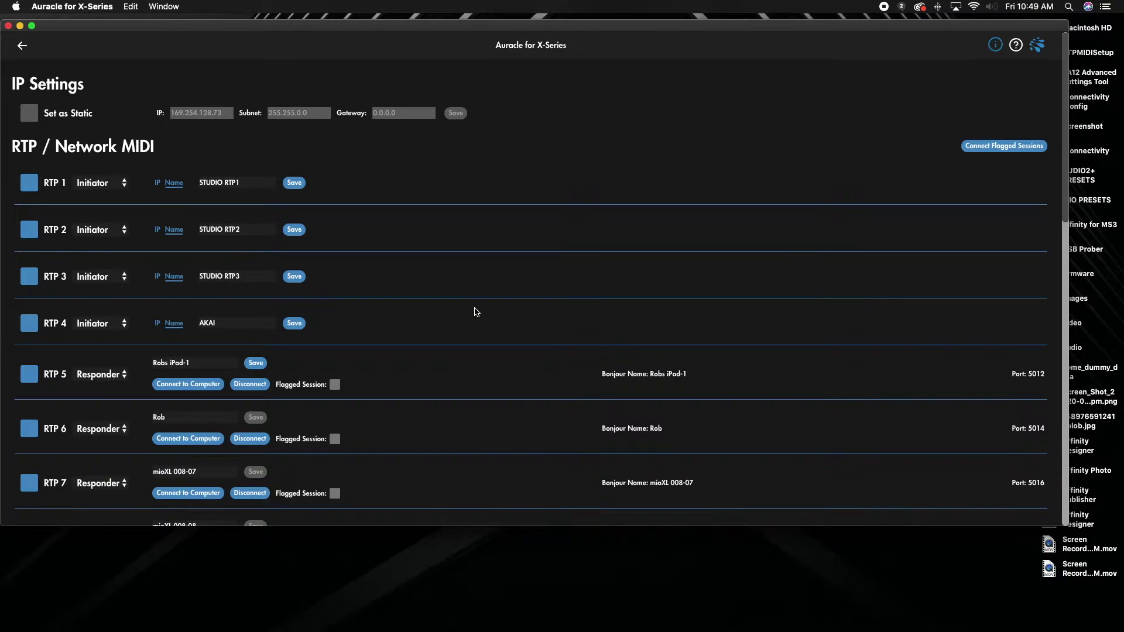
{"action": "scroll", "coordinate": [477, 312], "scroll_direction": "down", "scroll_amount": 5}
{"action": "scroll", "coordinate": [477, 312], "scroll_direction": "down", "scroll_amount": 15}
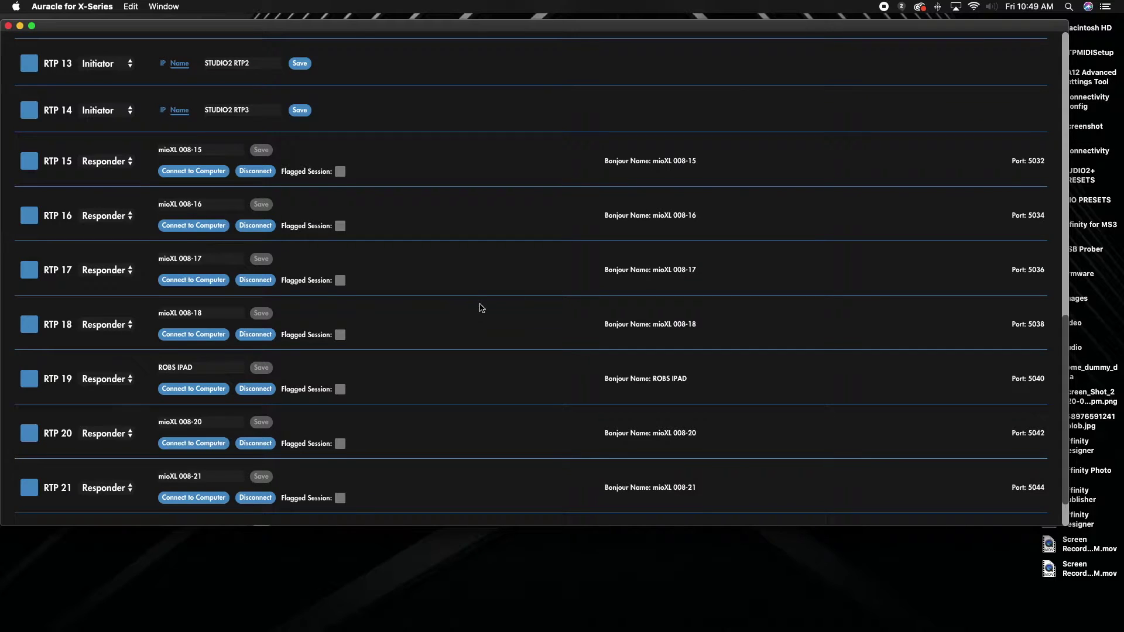
{"action": "scroll", "coordinate": [479, 306], "scroll_direction": "down", "scroll_amount": 1}
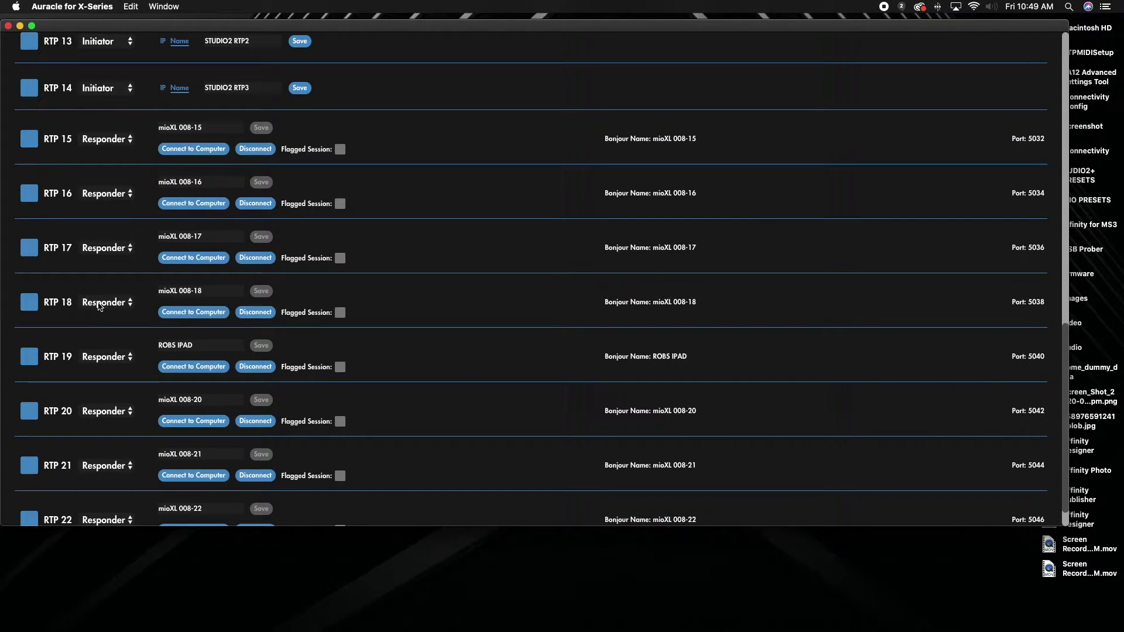
Change the RTP 18 session to Initiator, enter mio4-005-01 as the session name to connect to, and save it.
{"action": "left_click", "coordinate": [99, 303]}
{"action": "key", "text": "Escape"}
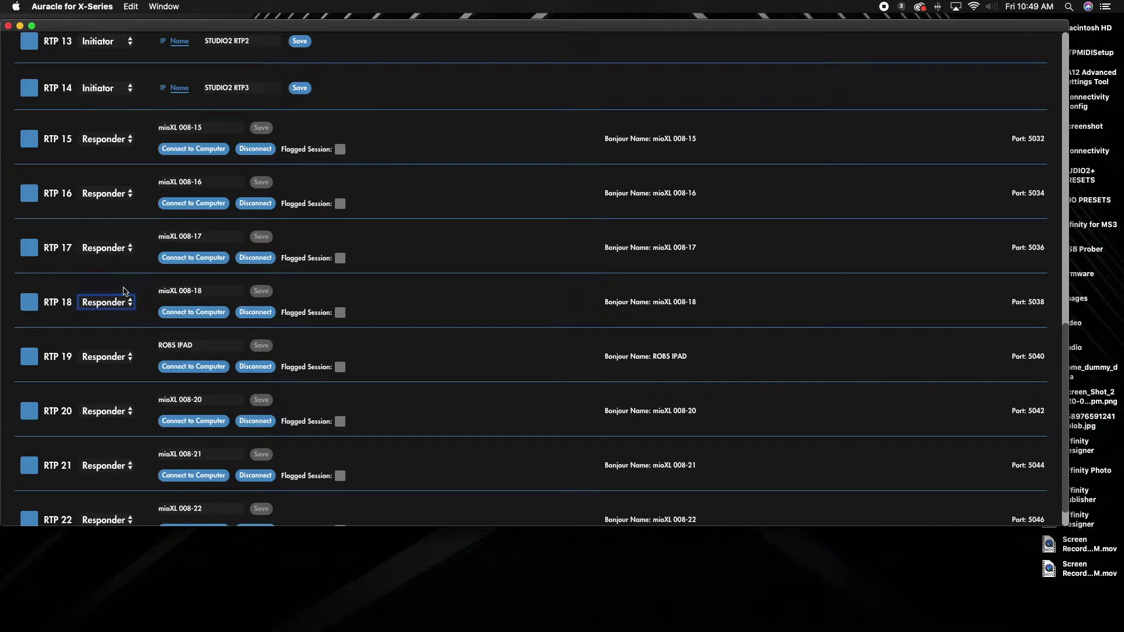
{"action": "left_click", "coordinate": [251, 297]}
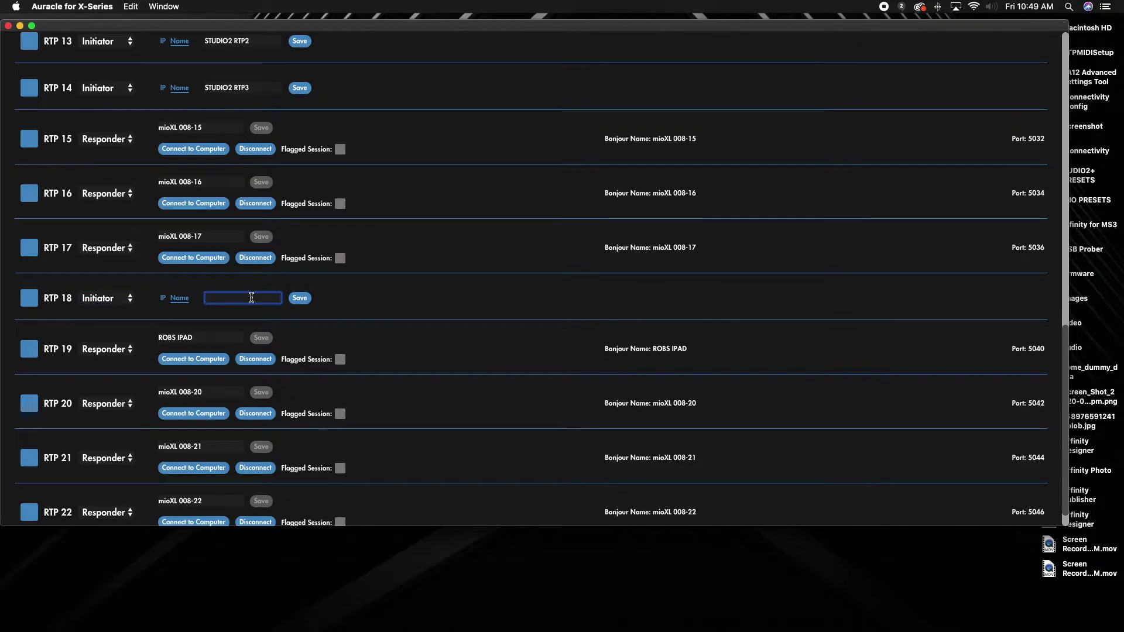
{"action": "type", "text": "mio4-005-01"}
{"action": "left_click", "coordinate": [293, 301]}
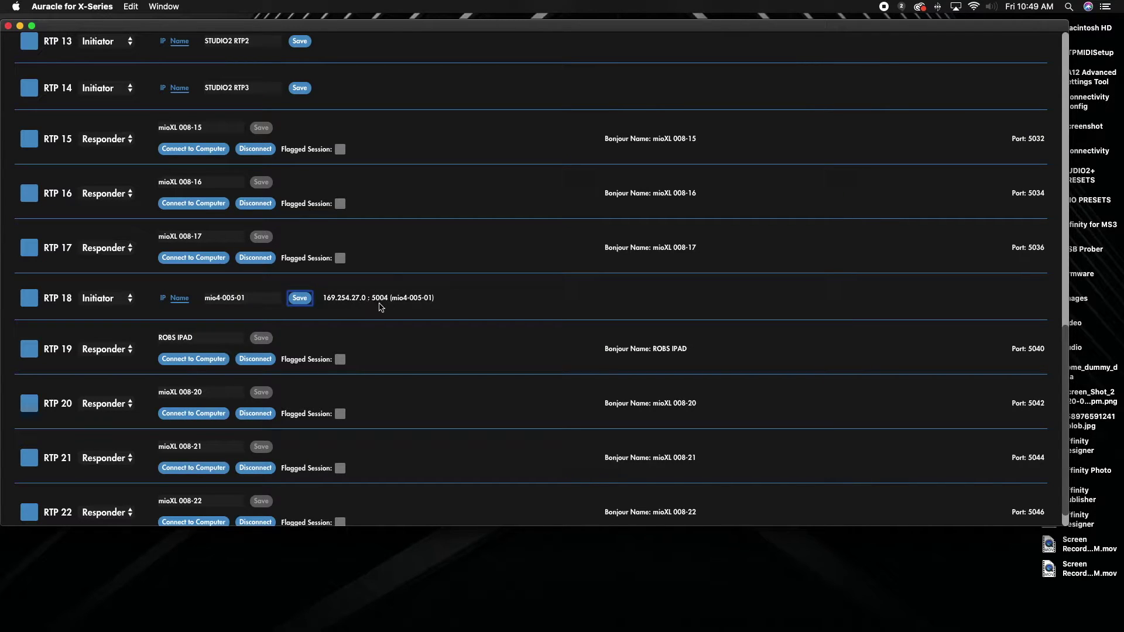
Change the RTP 19 session to Initiator, set its target name to mio4-005-02, and save it.
{"action": "left_click", "coordinate": [130, 350]}
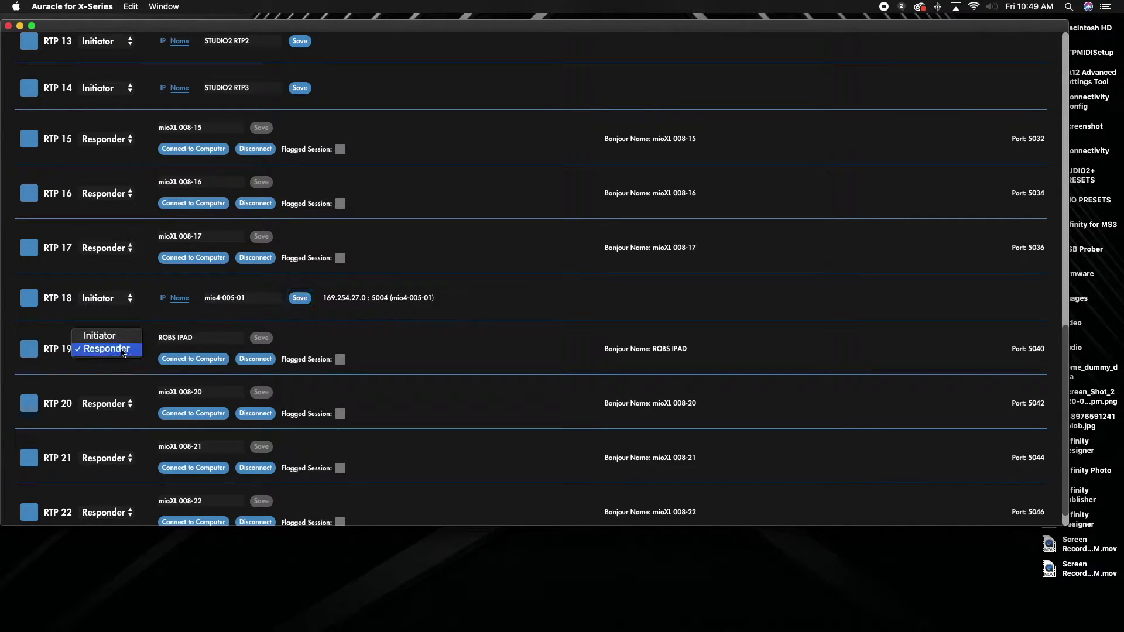
{"action": "key", "text": "Return"}
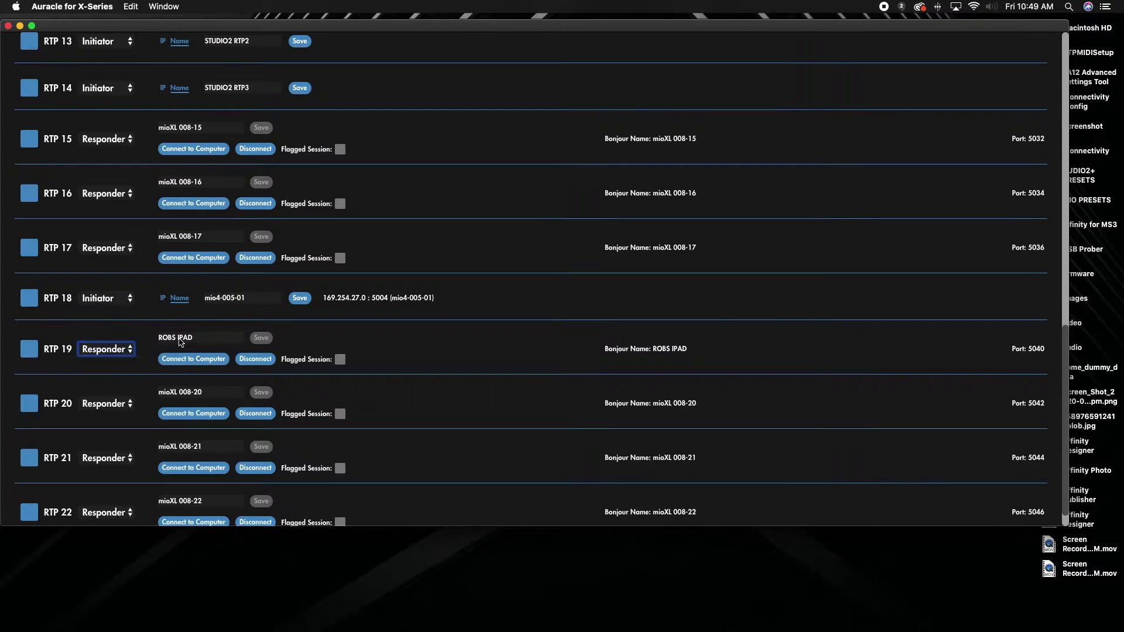
{"action": "left_click", "coordinate": [226, 347]}
{"action": "type", "text": "mio4-005-01"}
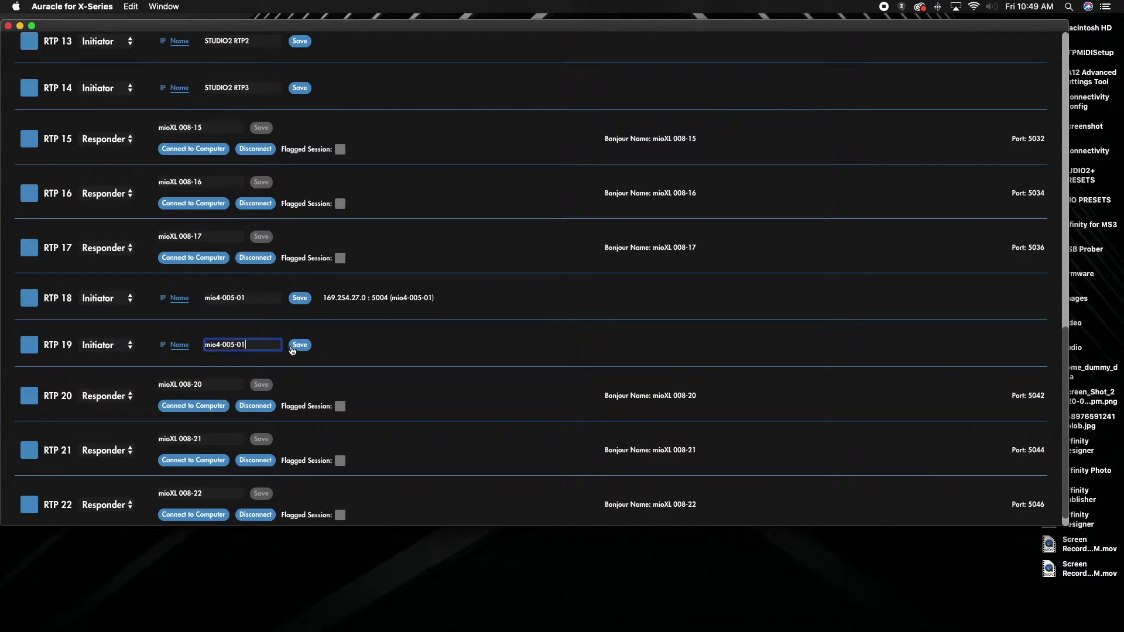
{"action": "left_click", "coordinate": [301, 347]}
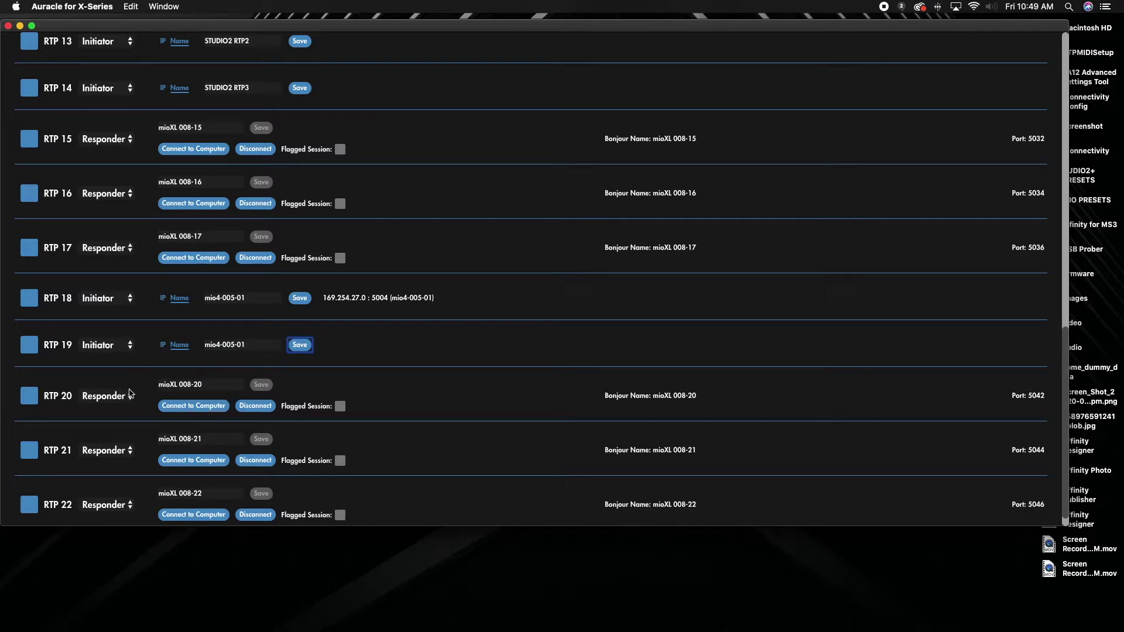
{"action": "triple_click", "coordinate": [256, 343]}
{"action": "key", "text": "super+c"}
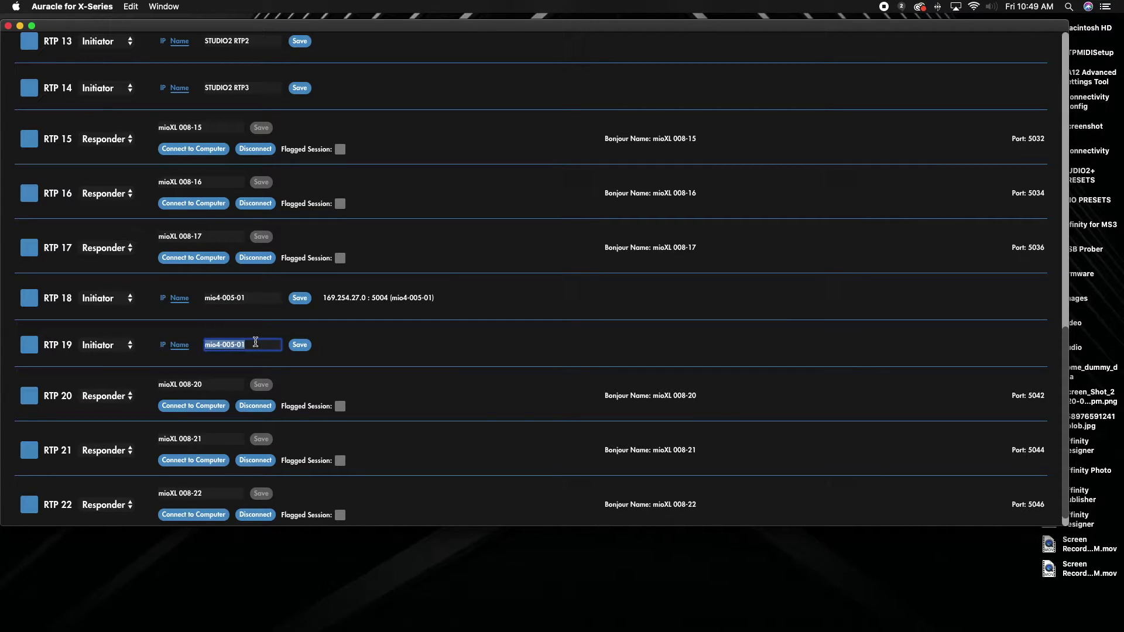
{"action": "key", "text": "Right"}
{"action": "left_click", "coordinate": [299, 347]}
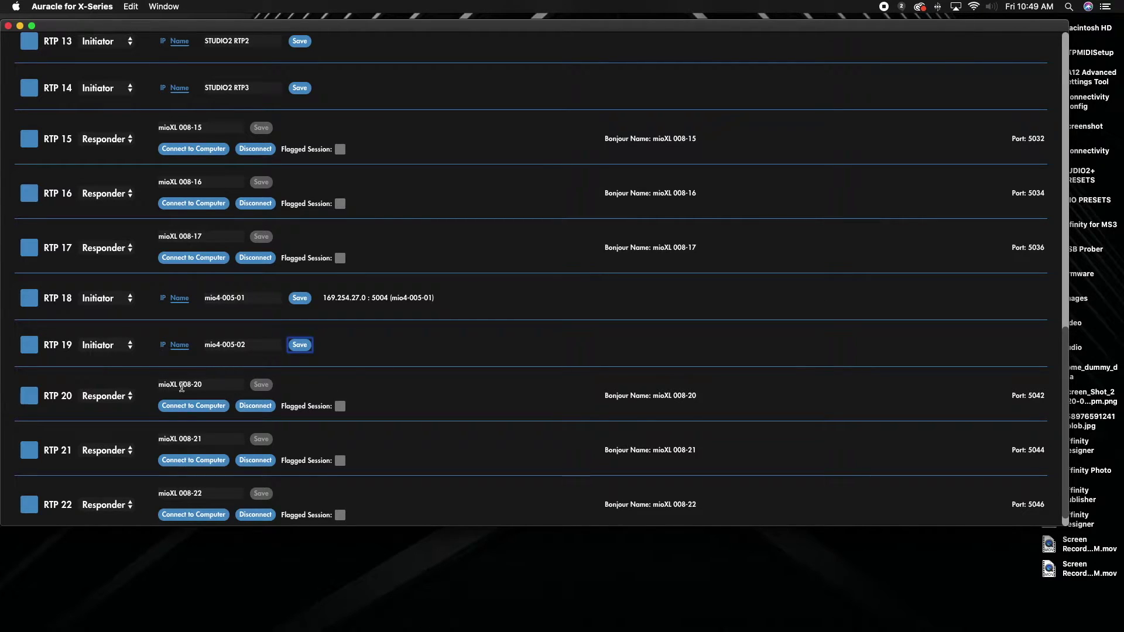
Make RTP 20 an Initiator targeting the session name mio4-005-03 and save the setting.
{"action": "left_click", "coordinate": [106, 397]}
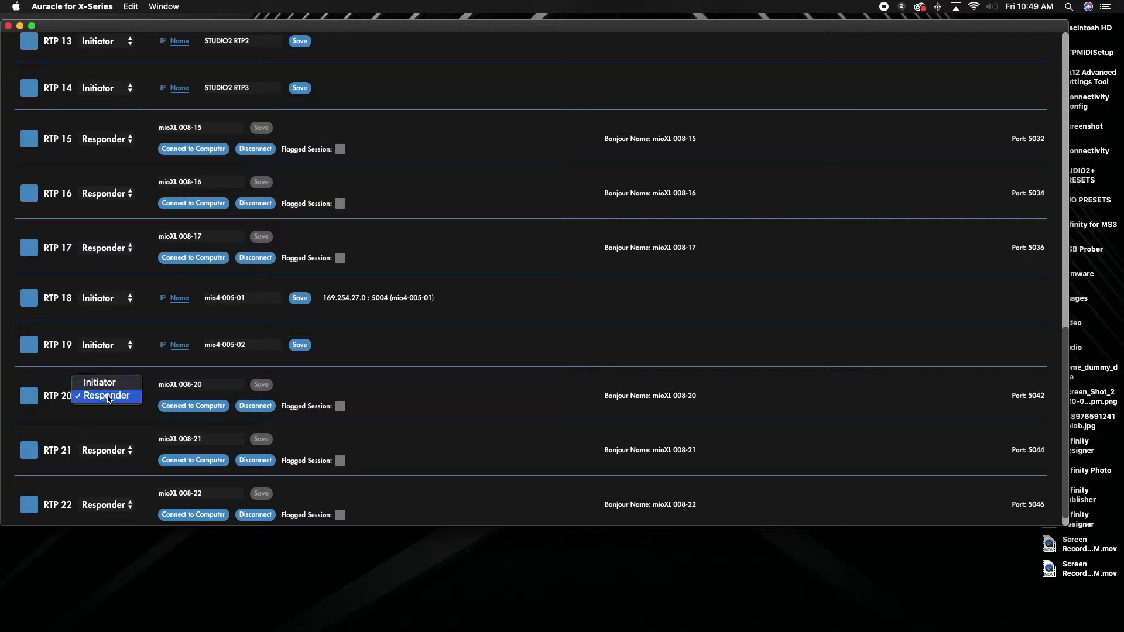
{"action": "key", "text": "Return"}
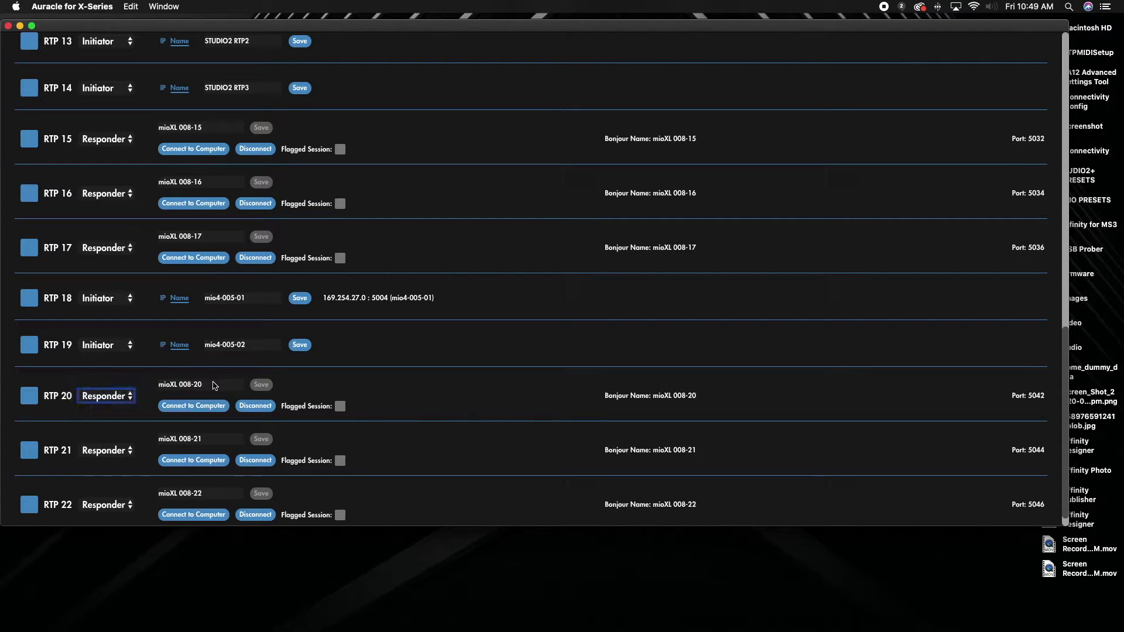
{"action": "left_click", "coordinate": [219, 393]}
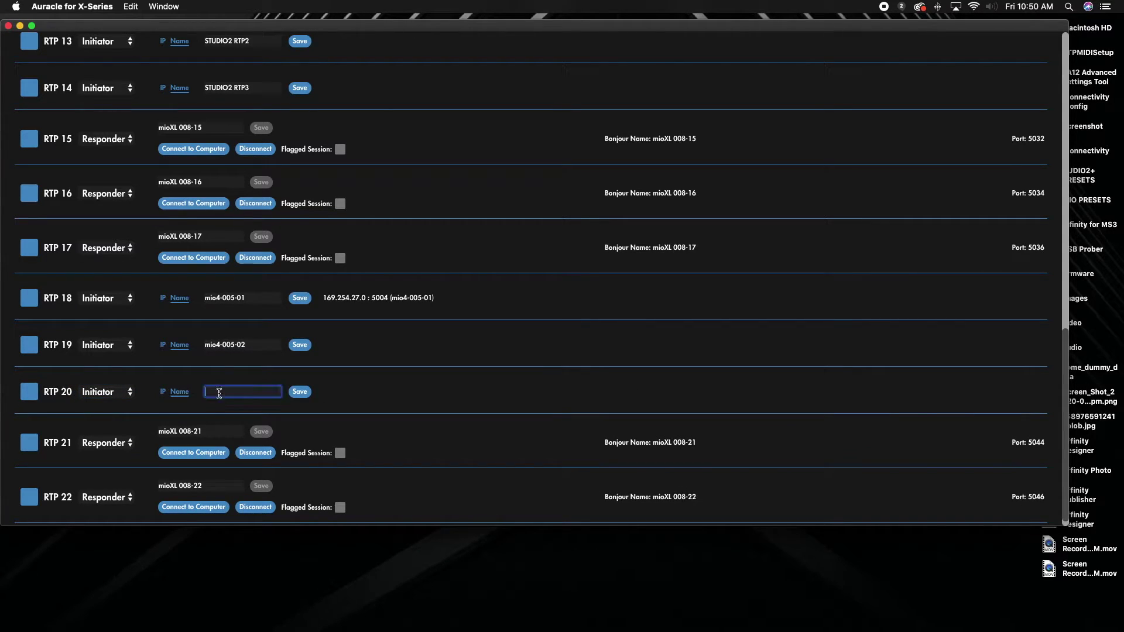
{"action": "key", "text": "super+v"}
{"action": "left_click", "coordinate": [301, 396]}
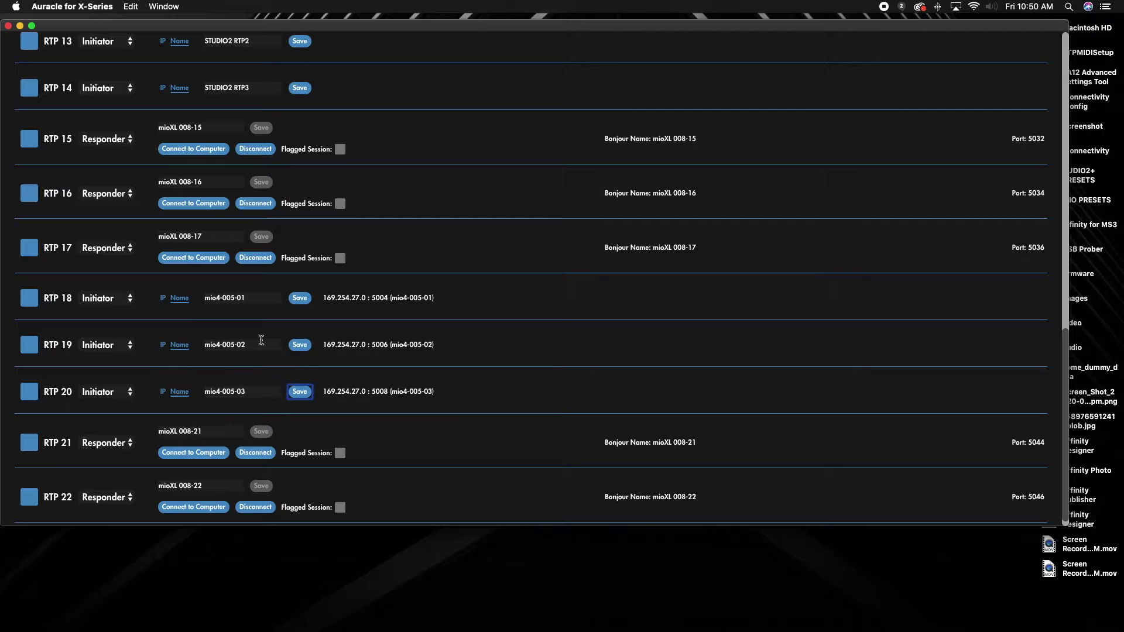
Make RTP 21 an Initiator targeting the session name mio4-005-04 and save the setting.
{"action": "left_click", "coordinate": [105, 447]}
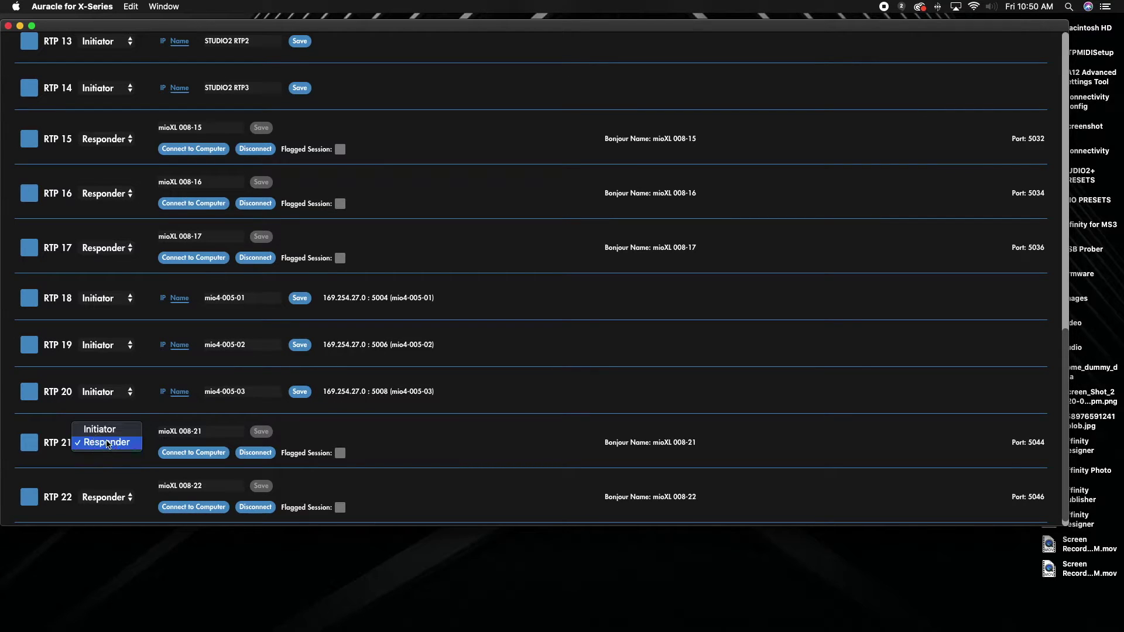
{"action": "left_click", "coordinate": [107, 432]}
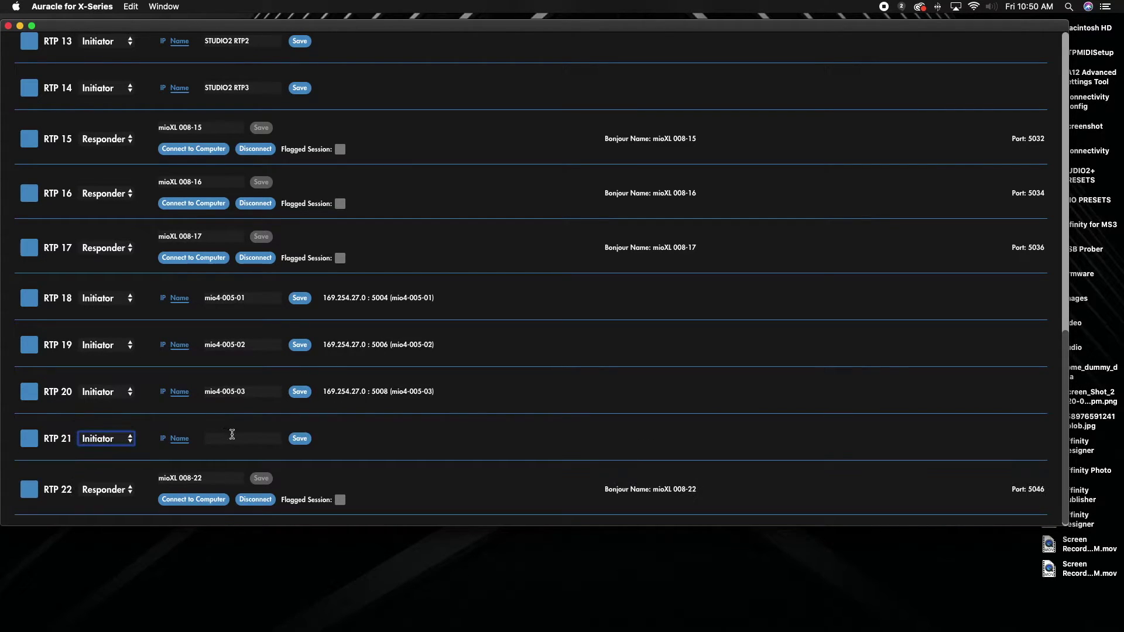
{"action": "left_click", "coordinate": [231, 439]}
{"action": "key", "text": "super+v"}
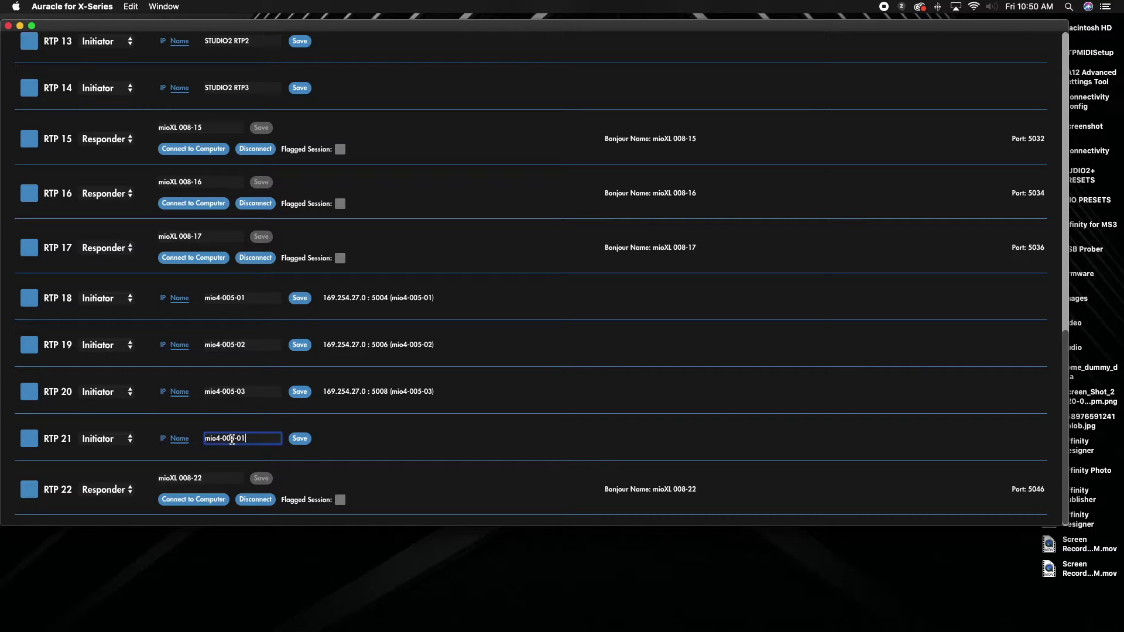
{"action": "key", "text": "BackSpace"}
{"action": "type", "text": "4"}
{"action": "left_click", "coordinate": [296, 442]}
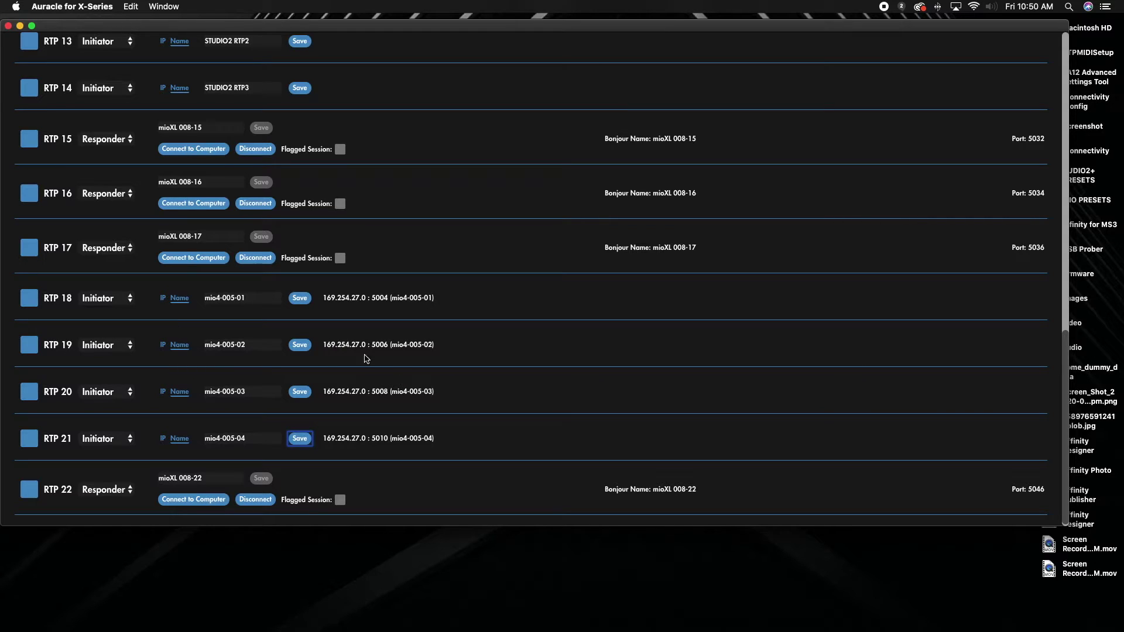
Open the iConnectMIDI4's RTP / Network MIDI settings and copy the name of its first session, iCM4 751-01.
{"action": "scroll", "coordinate": [216, 181], "scroll_direction": "up", "scroll_amount": 5}
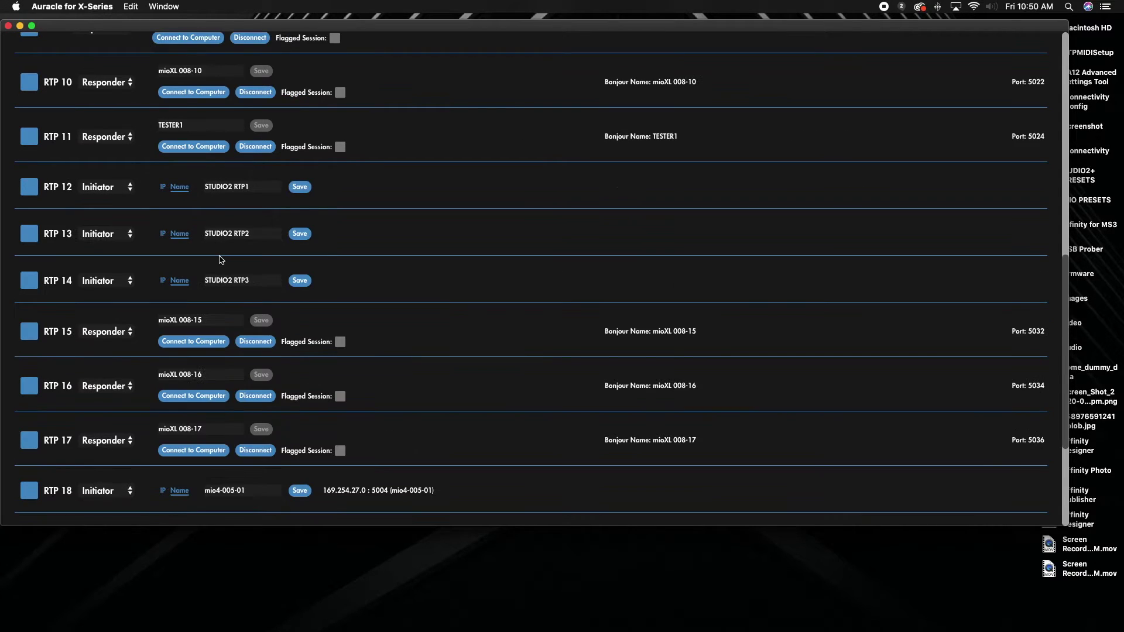
{"action": "scroll", "coordinate": [150, 214], "scroll_direction": "up", "scroll_amount": 15}
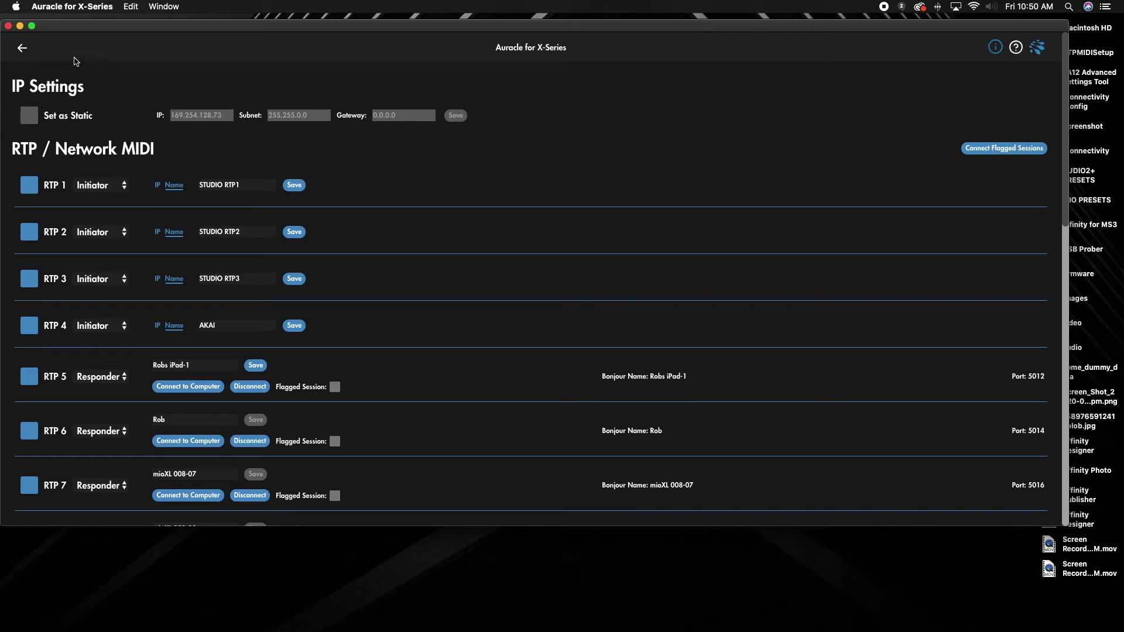
{"action": "left_click", "coordinate": [23, 51]}
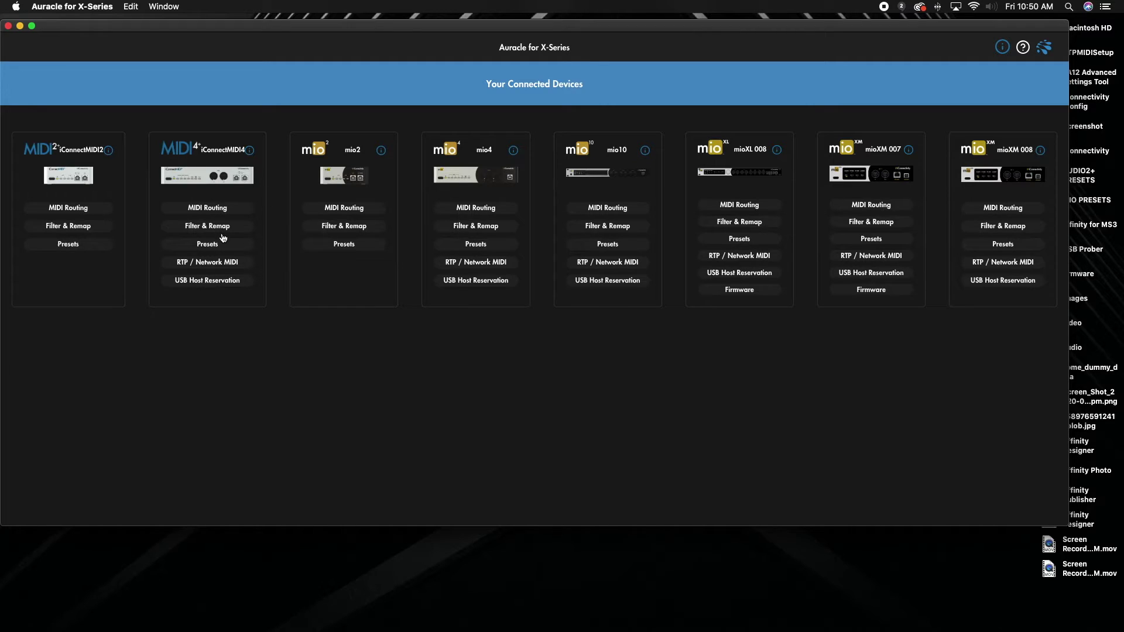
{"action": "left_click", "coordinate": [215, 261]}
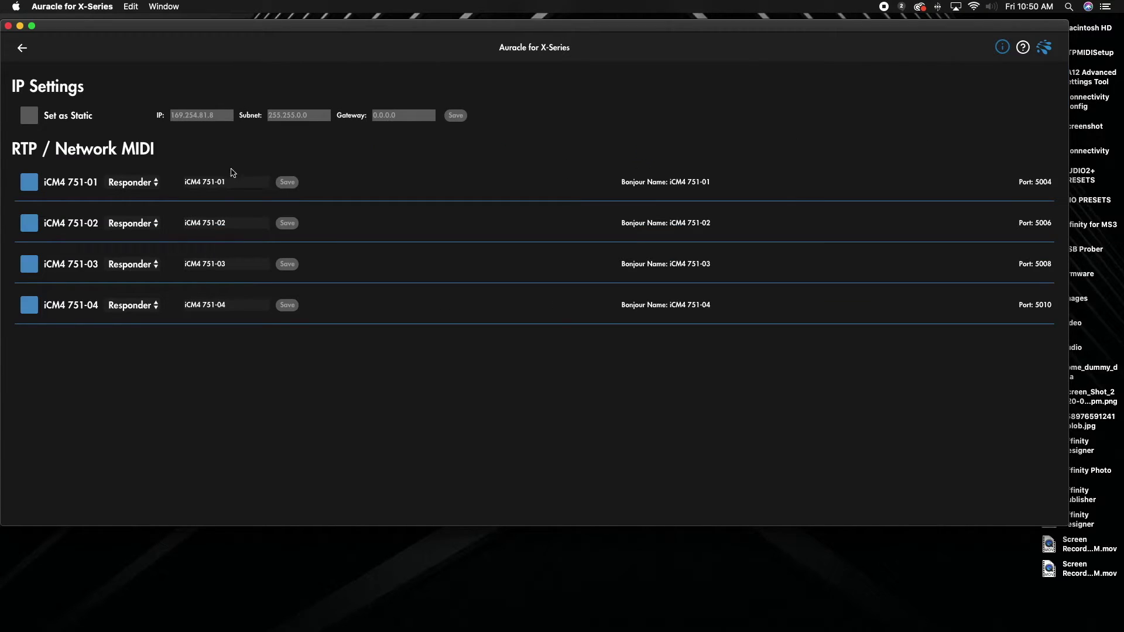
{"action": "triple_click", "coordinate": [213, 181]}
{"action": "key", "text": "super+c"}
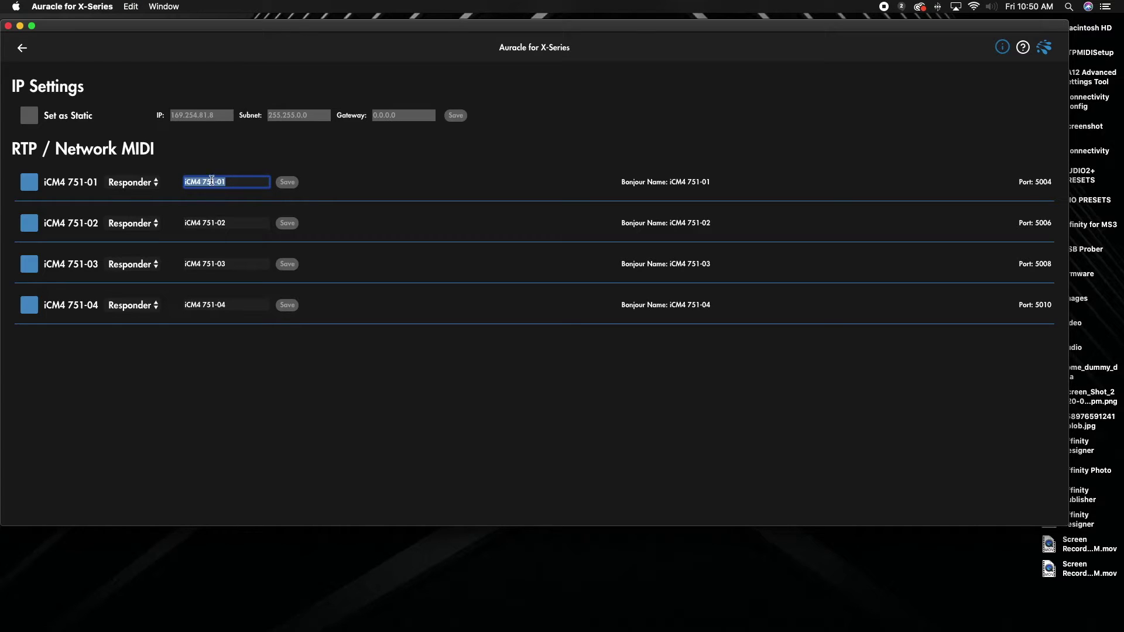
In the mio10's RTP / Network MIDI settings, make session mio10-99D-01 an Initiator targeting the name iCM4 751-01 and save it.
{"action": "left_click", "coordinate": [24, 49]}
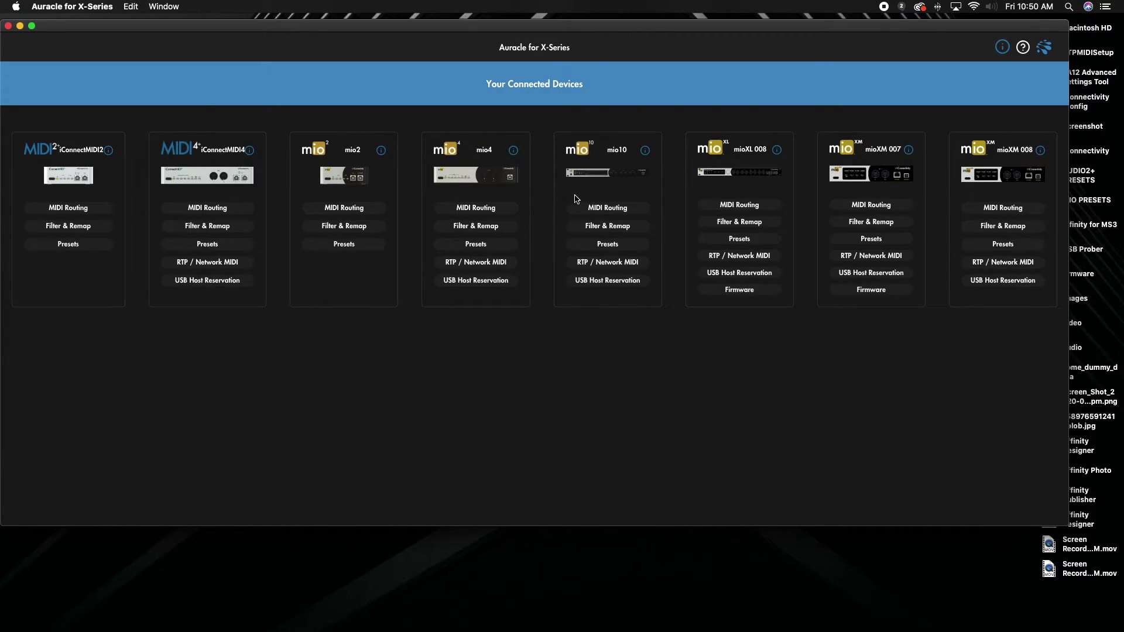
{"action": "left_click", "coordinate": [605, 263]}
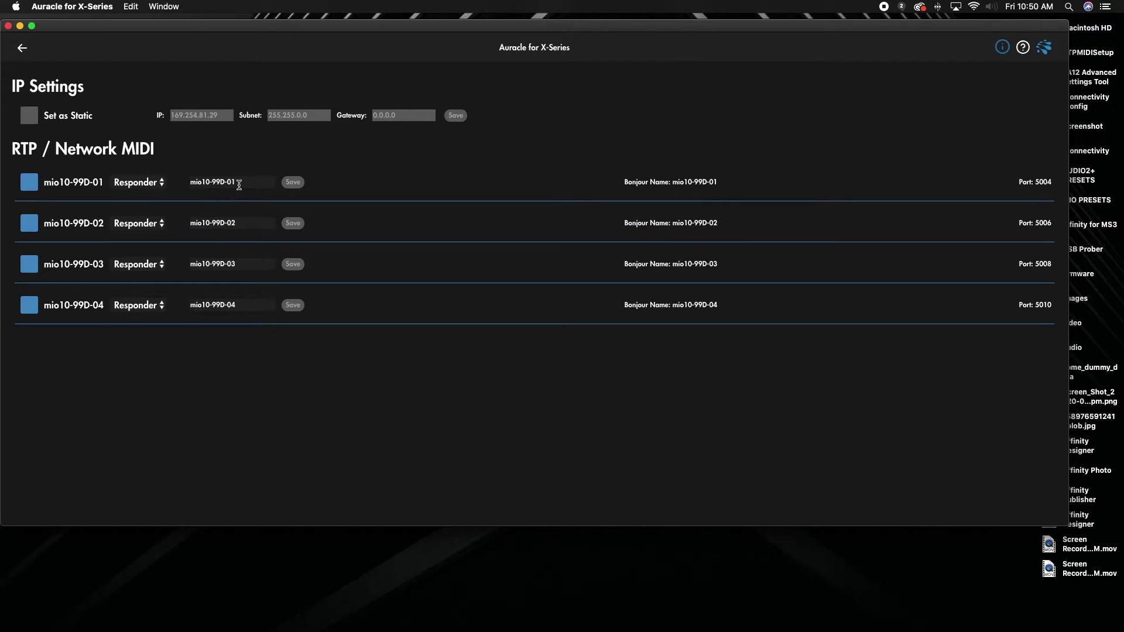
{"action": "left_click", "coordinate": [239, 183]}
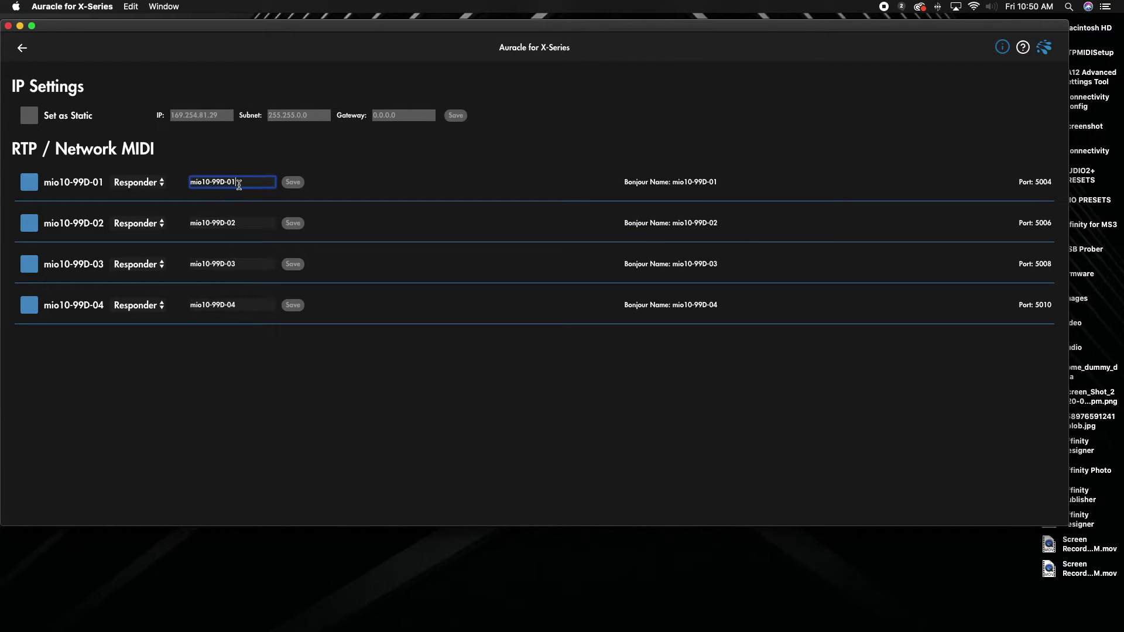
{"action": "left_click", "coordinate": [150, 184]}
{"action": "left_click", "coordinate": [146, 169]}
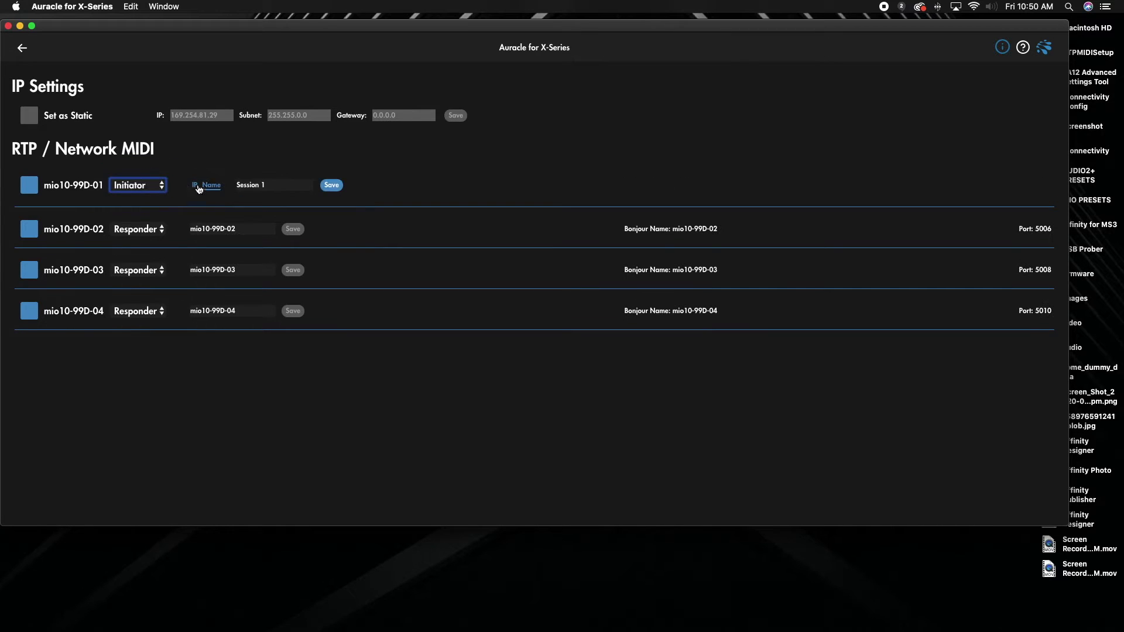
{"action": "left_click", "coordinate": [227, 185]}
{"action": "key", "text": "super+v"}
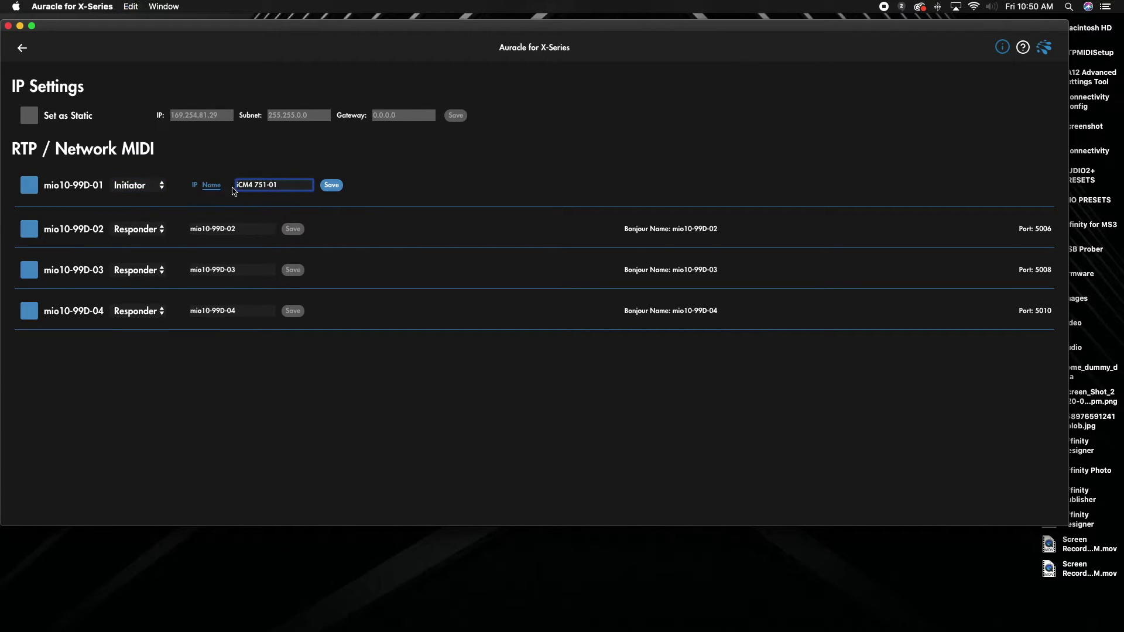
{"action": "left_click", "coordinate": [332, 186]}
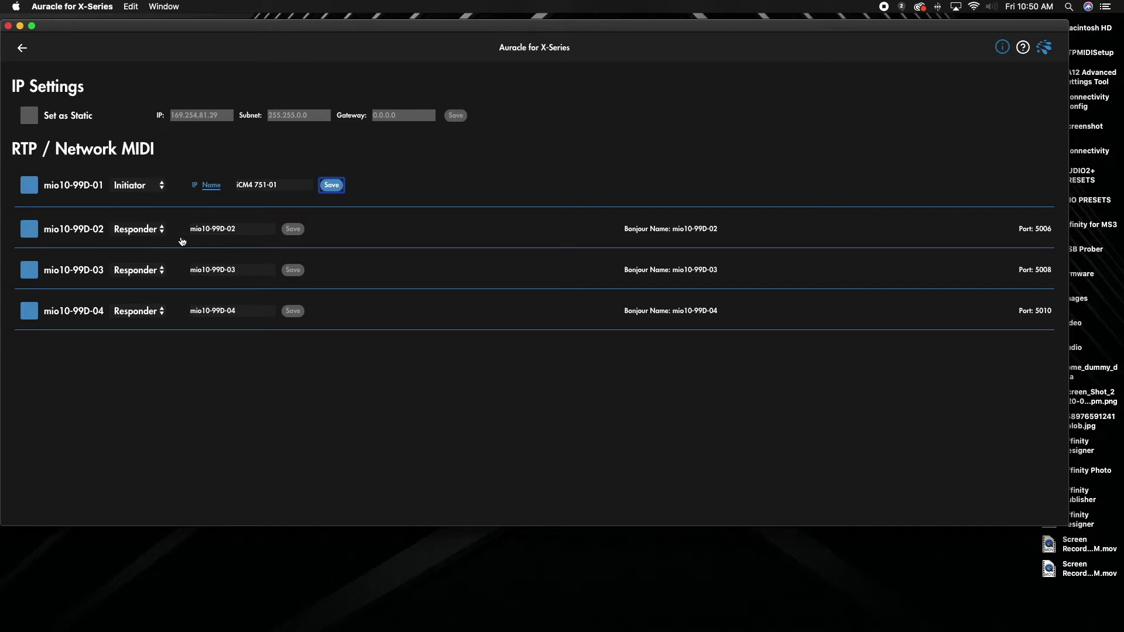
Make session mio10-99D-02 an Initiator targeting the session name iCM4 751-02 and save the setting.
{"action": "left_click", "coordinate": [153, 231]}
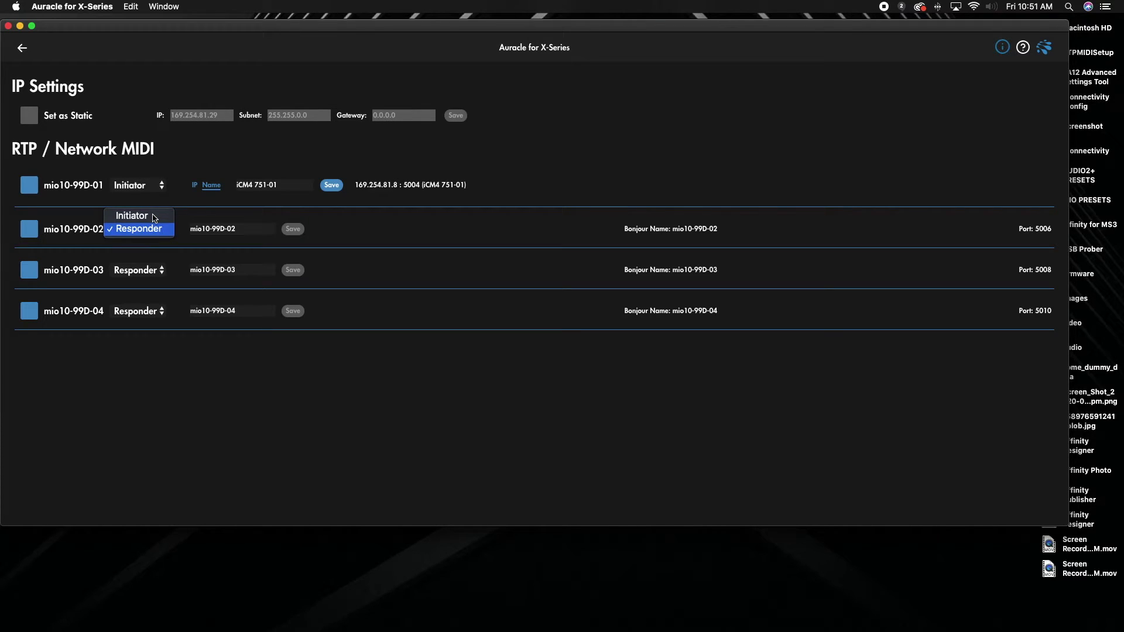
{"action": "left_click", "coordinate": [155, 218]}
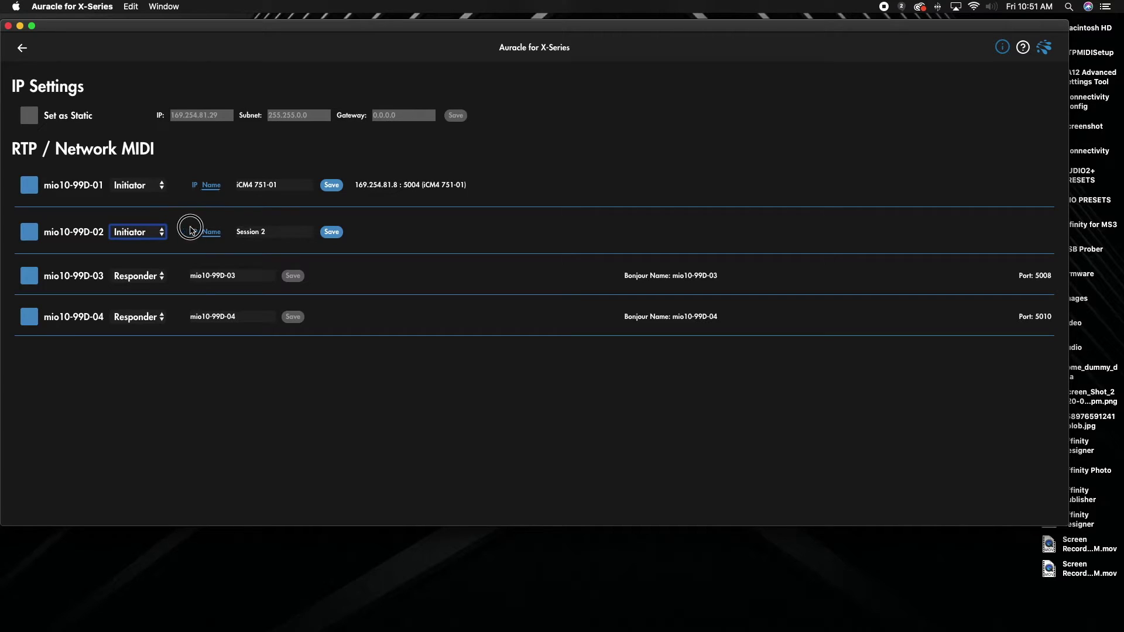
{"action": "key", "text": "Tab"}
{"action": "key", "text": "super+v"}
{"action": "type", "text": "2"}
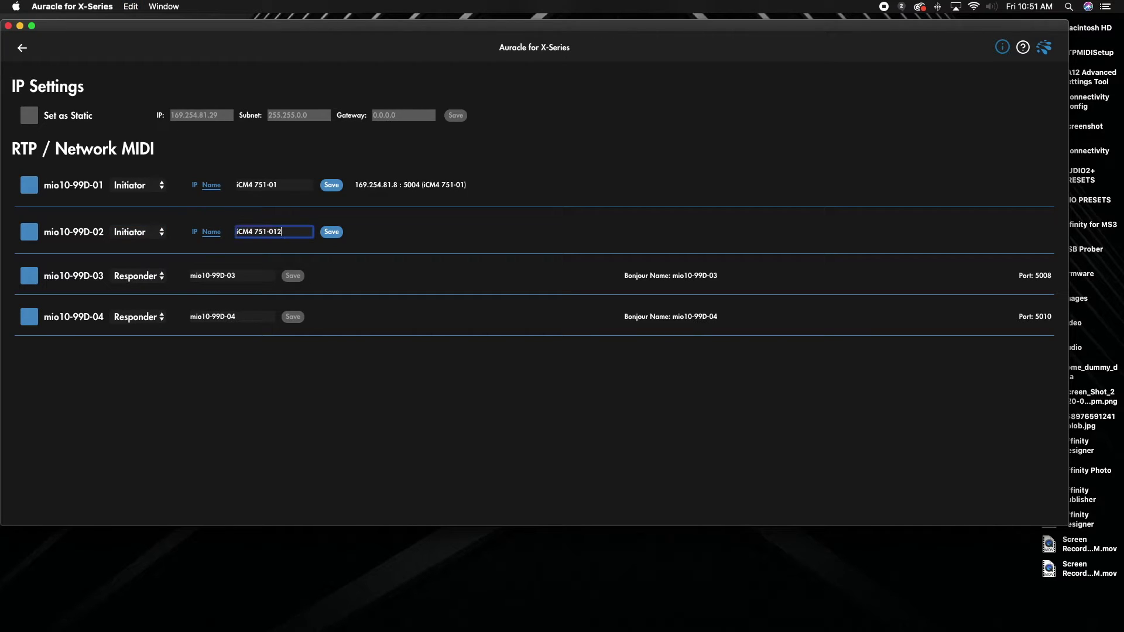
{"action": "left_click", "coordinate": [335, 234]}
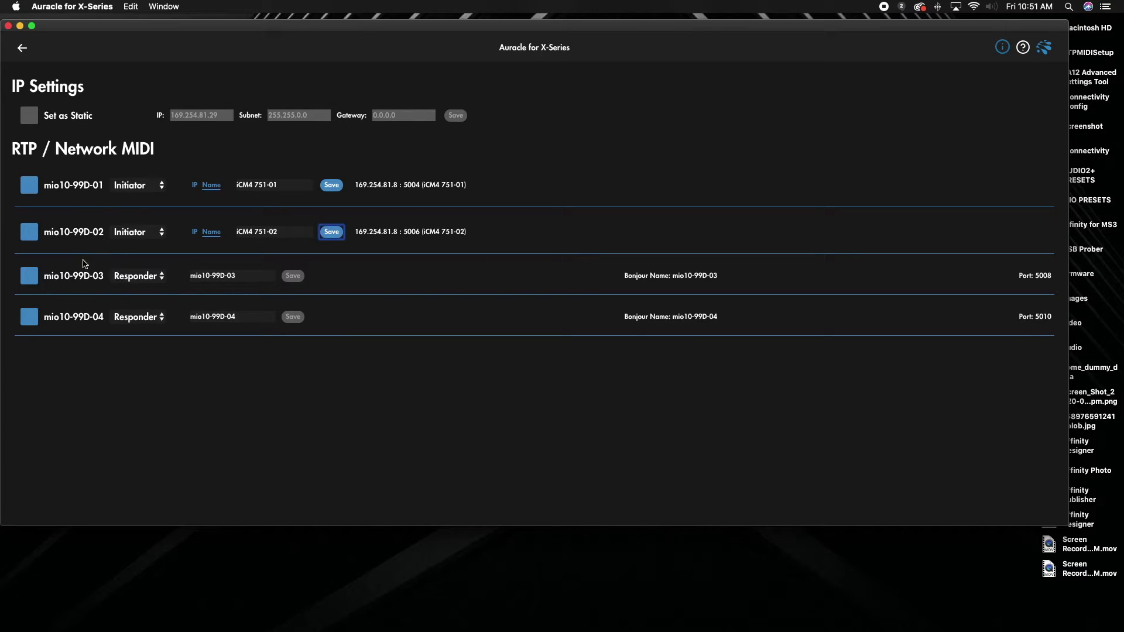
Switch to Audio MIDI Setup and add a new session in the MIDI Network Setup.
{"action": "left_click", "coordinate": [1069, 7]}
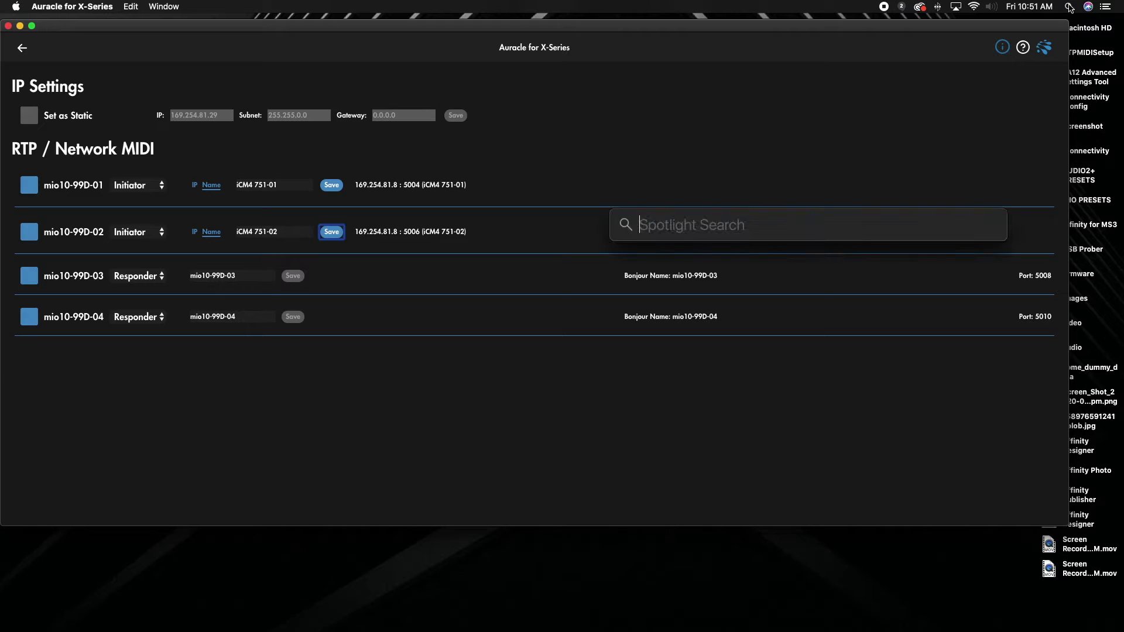
{"action": "type", "text": "audio"}
{"action": "key", "text": "Return"}
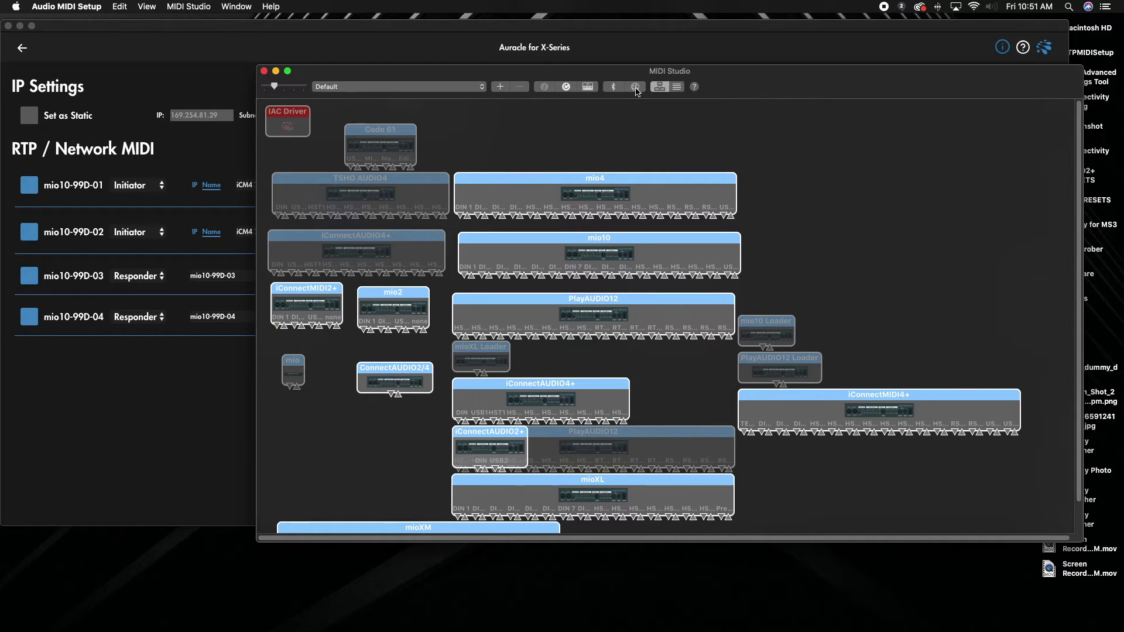
{"action": "left_click", "coordinate": [636, 88]}
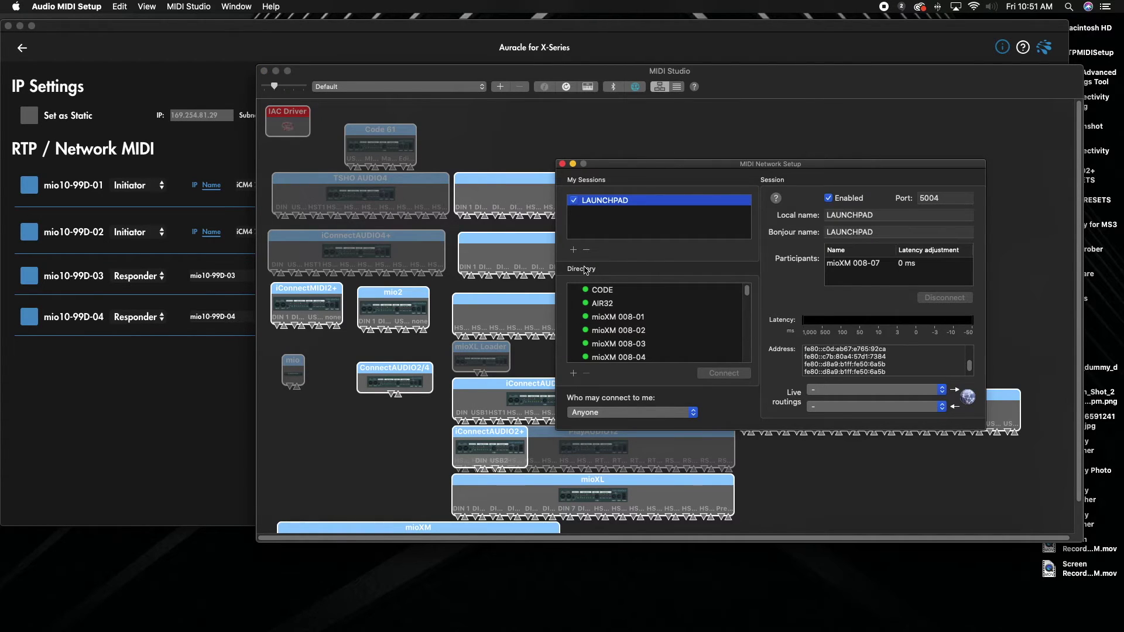
{"action": "left_click", "coordinate": [573, 250]}
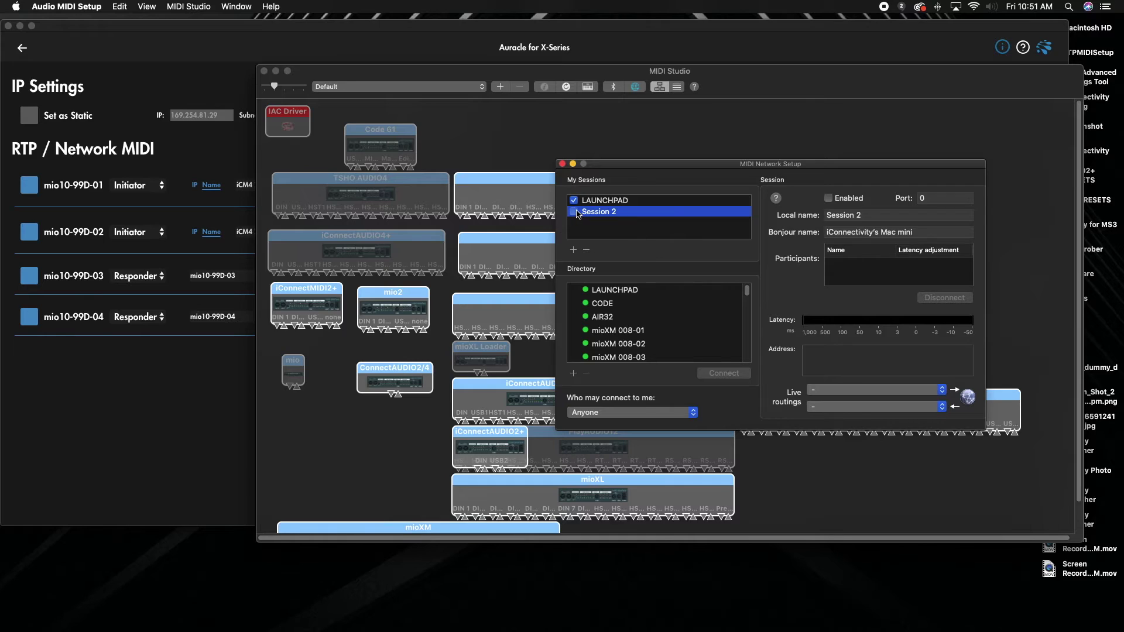
Set both the Bonjour name and the local name of the new network session to mio10 RTP3.
{"action": "left_click", "coordinate": [925, 232]}
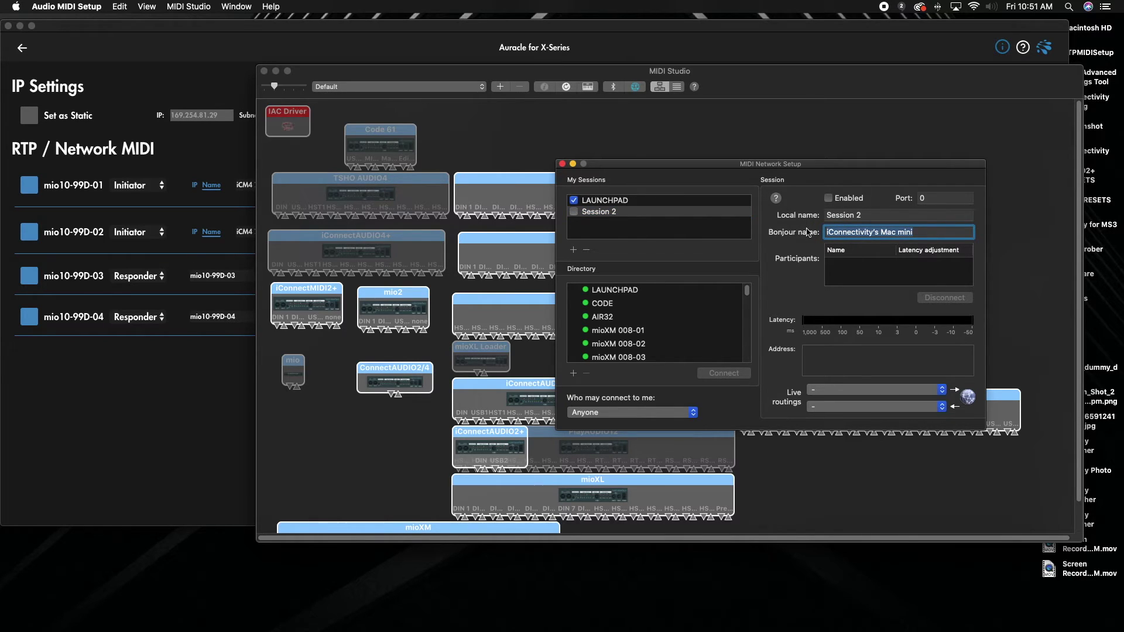
{"action": "type", "text": "mio10"}
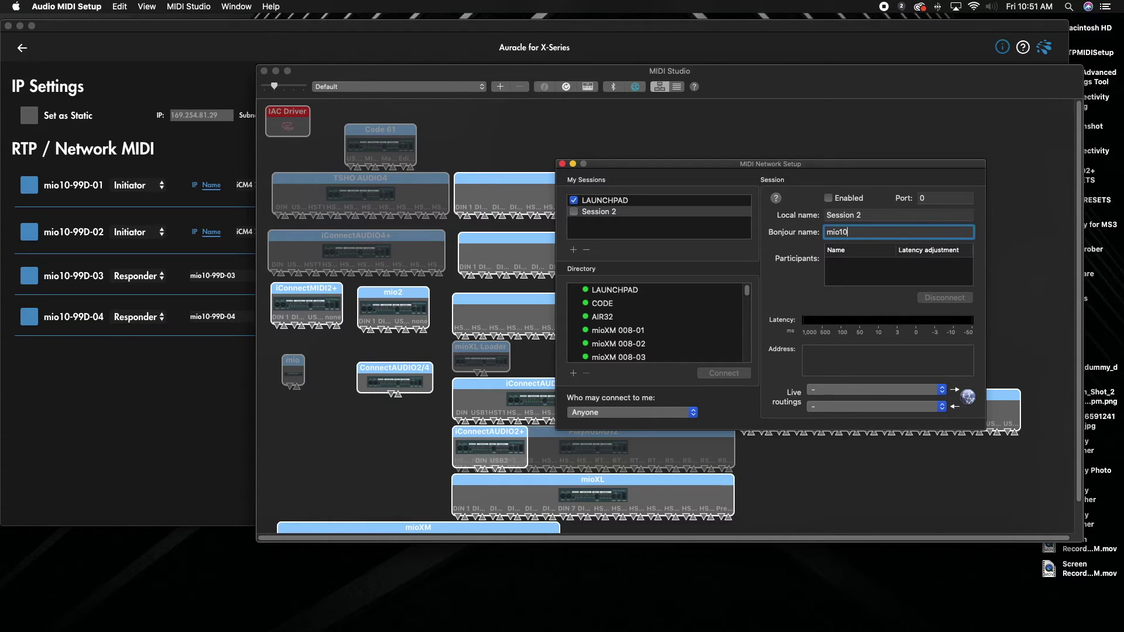
{"action": "type", "text": " RTP3"}
{"action": "key", "text": "Return"}
{"action": "left_click", "coordinate": [876, 231]}
{"action": "key", "text": "super+a"}
{"action": "key", "text": "super+c"}
{"action": "left_click_drag", "start_coordinate": [870, 216], "coordinate": [763, 218]}
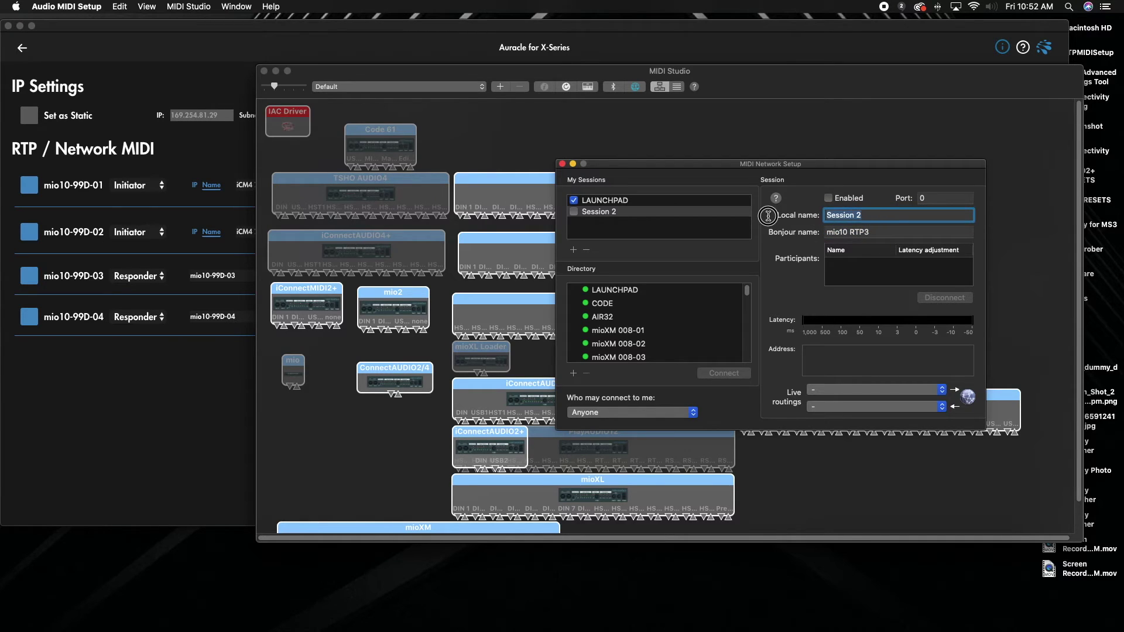
{"action": "key", "text": "super+v"}
{"action": "key", "text": "Return"}
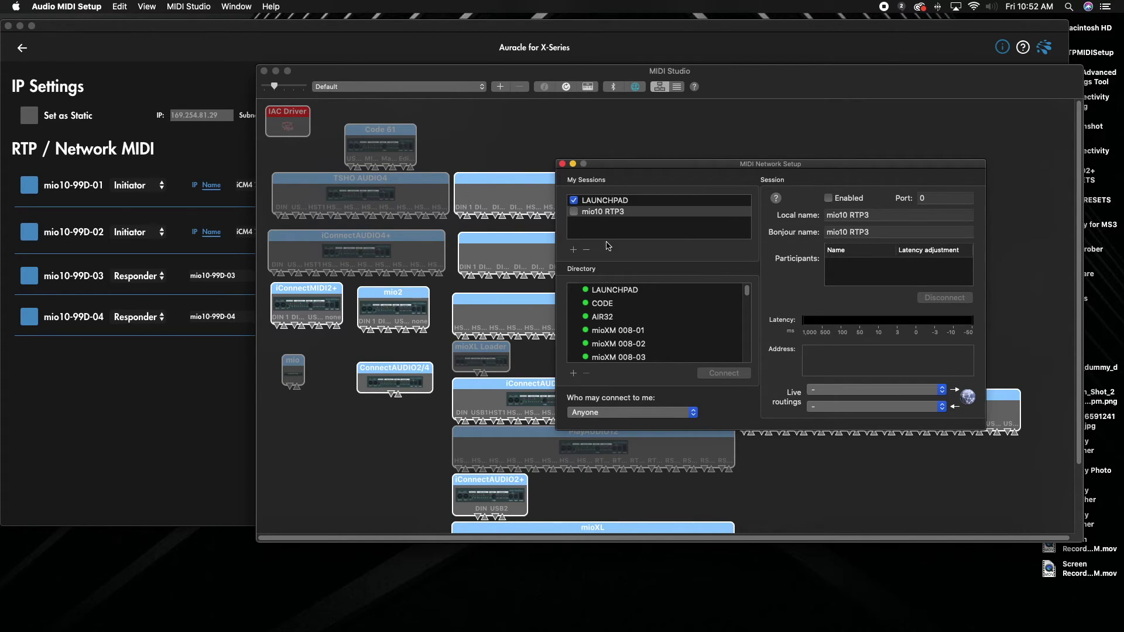
Enable the mio10 RTP3 session and copy its Bonjour name.
{"action": "left_click", "coordinate": [829, 198]}
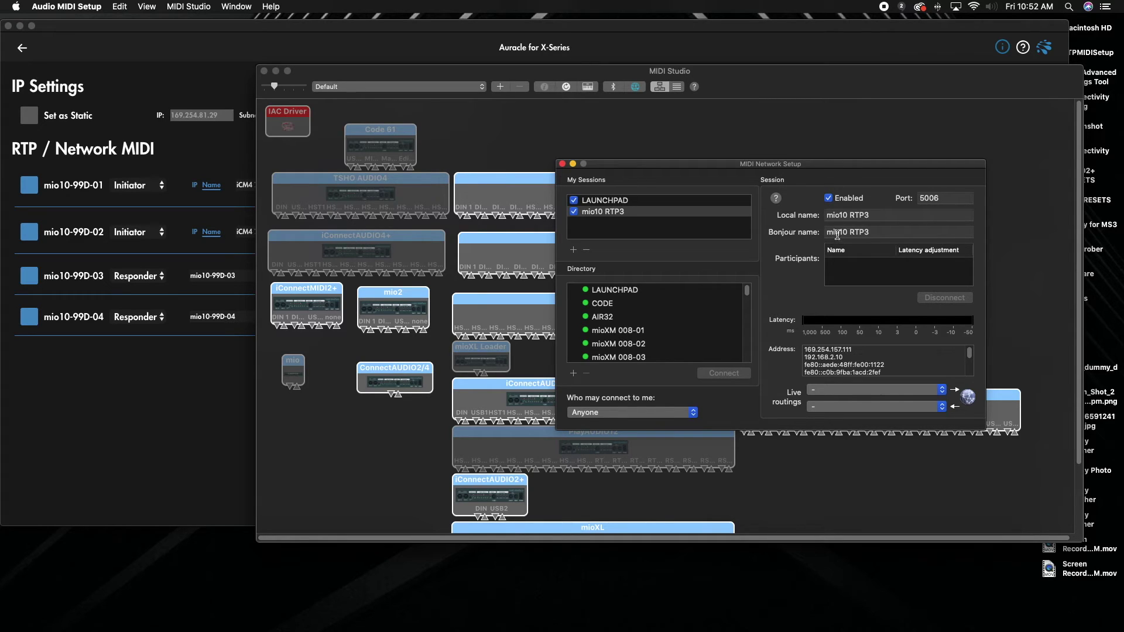
{"action": "left_click_drag", "start_coordinate": [875, 231], "coordinate": [820, 226]}
{"action": "key", "text": "super+c"}
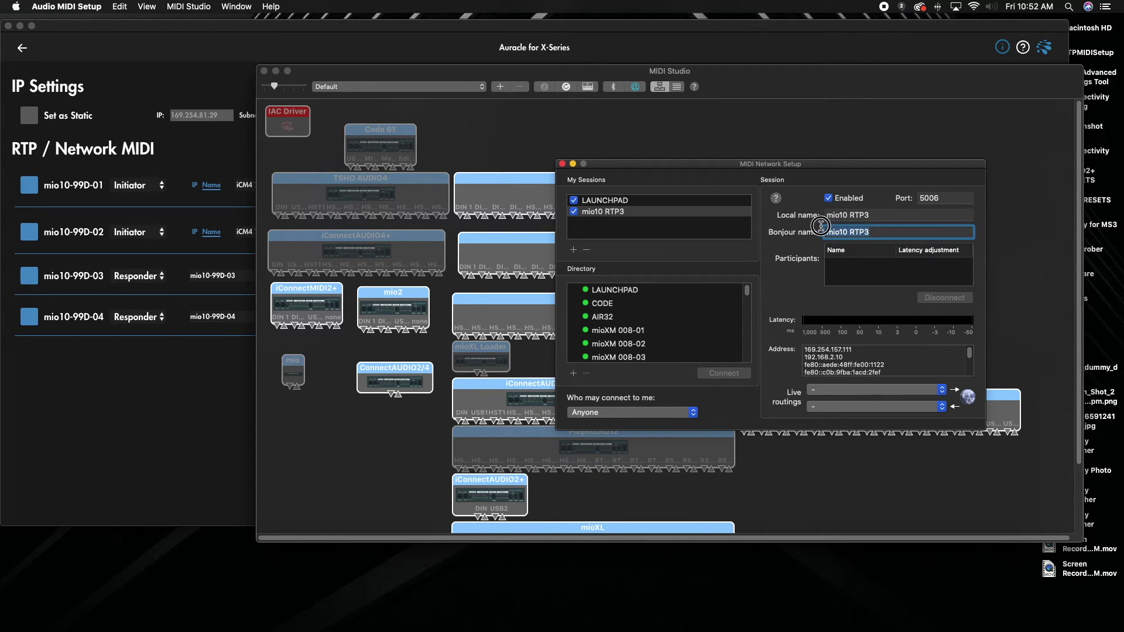
Switch back to Auracle for X-Series, make session mio10-99D-03 an Initiator targeting the name mio10 RTP3, and save it.
{"action": "left_click", "coordinate": [206, 421]}
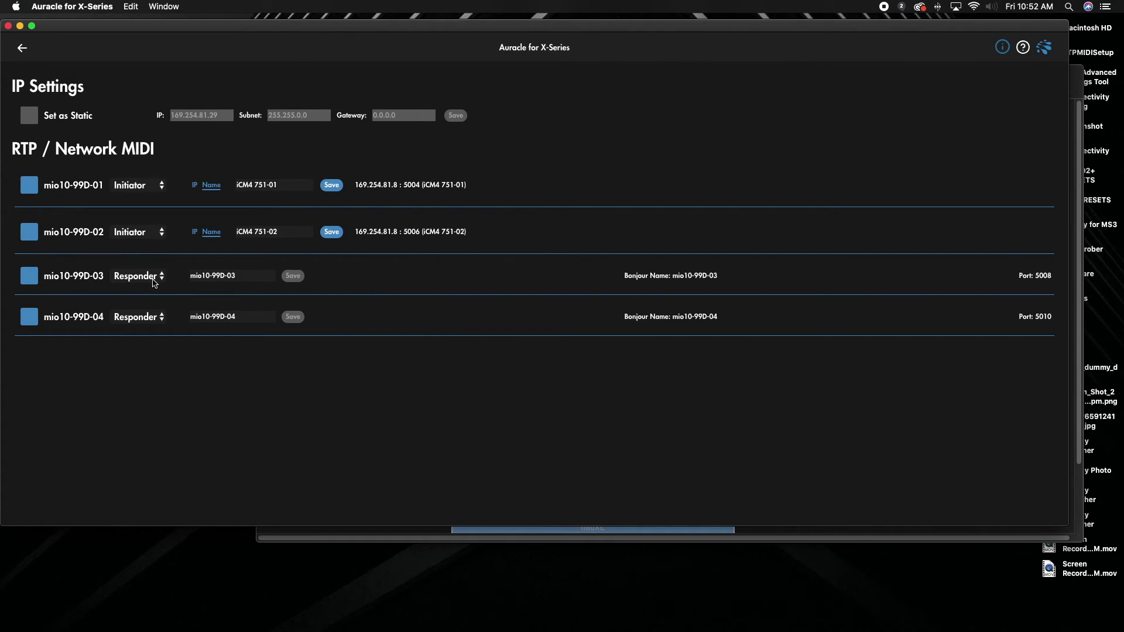
{"action": "left_click", "coordinate": [153, 278]}
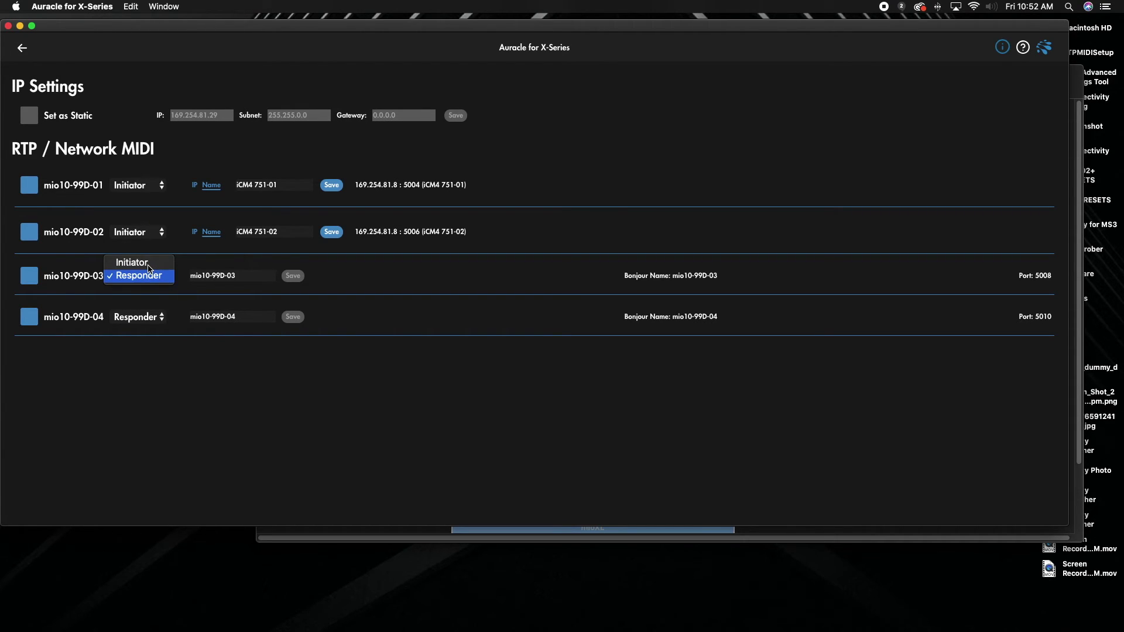
{"action": "key", "text": "Escape"}
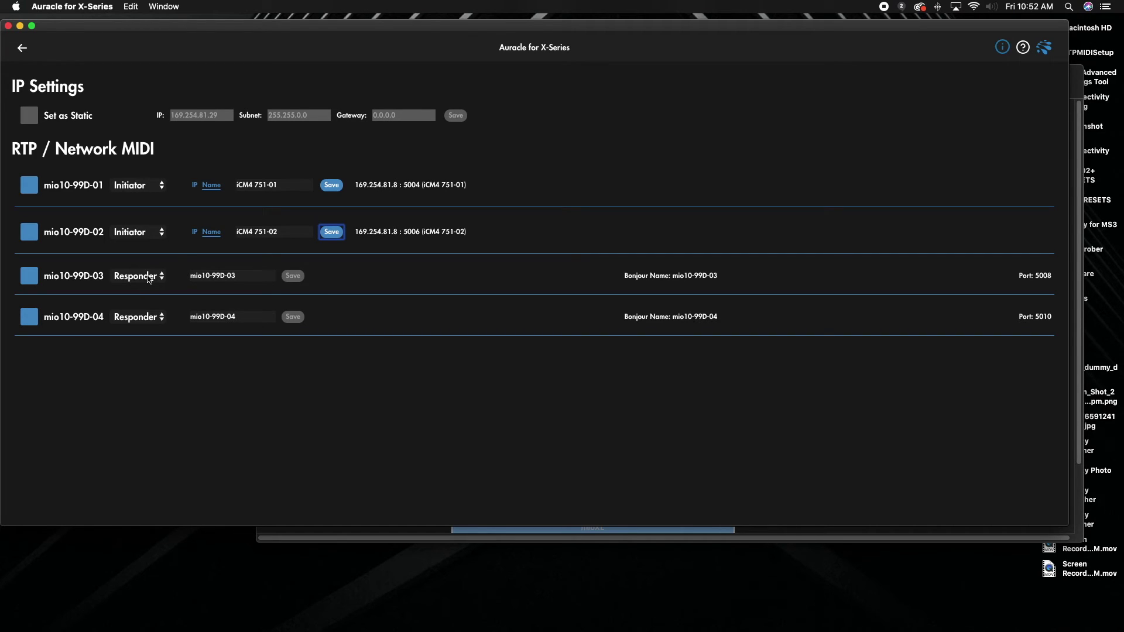
{"action": "left_click", "coordinate": [149, 279]}
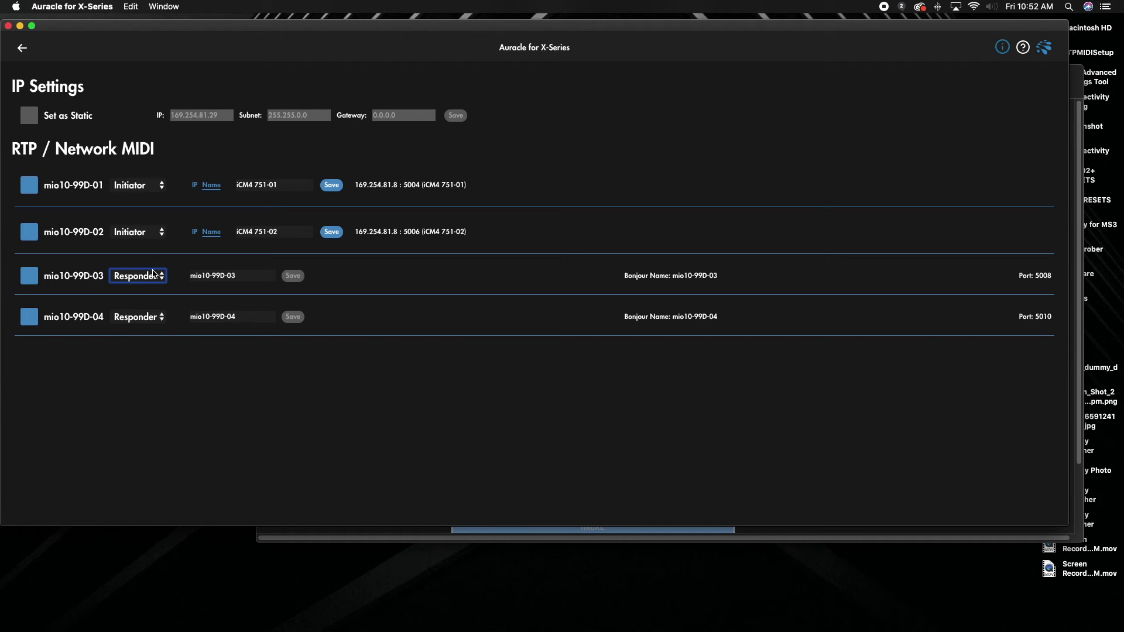
{"action": "left_click", "coordinate": [153, 274]}
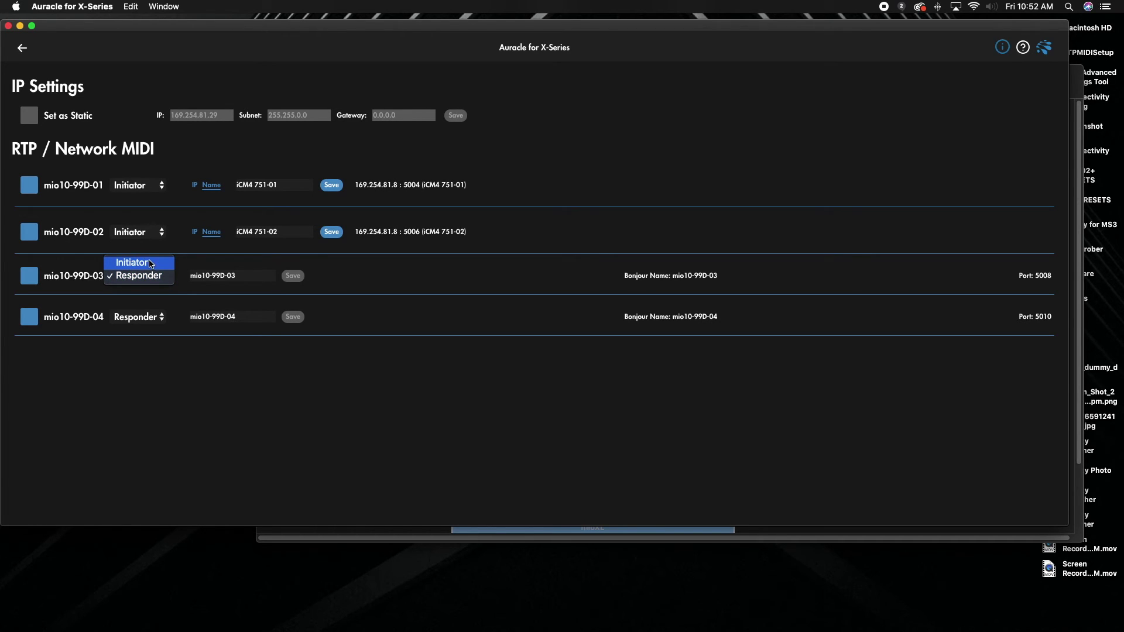
{"action": "left_click", "coordinate": [195, 270]}
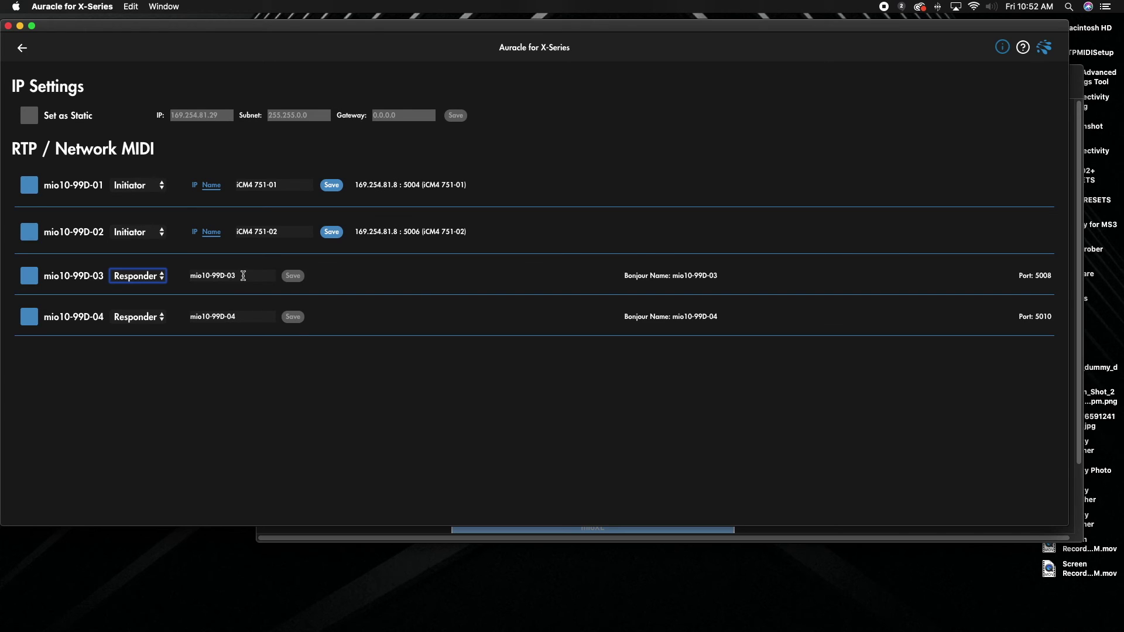
{"action": "left_click", "coordinate": [272, 279]}
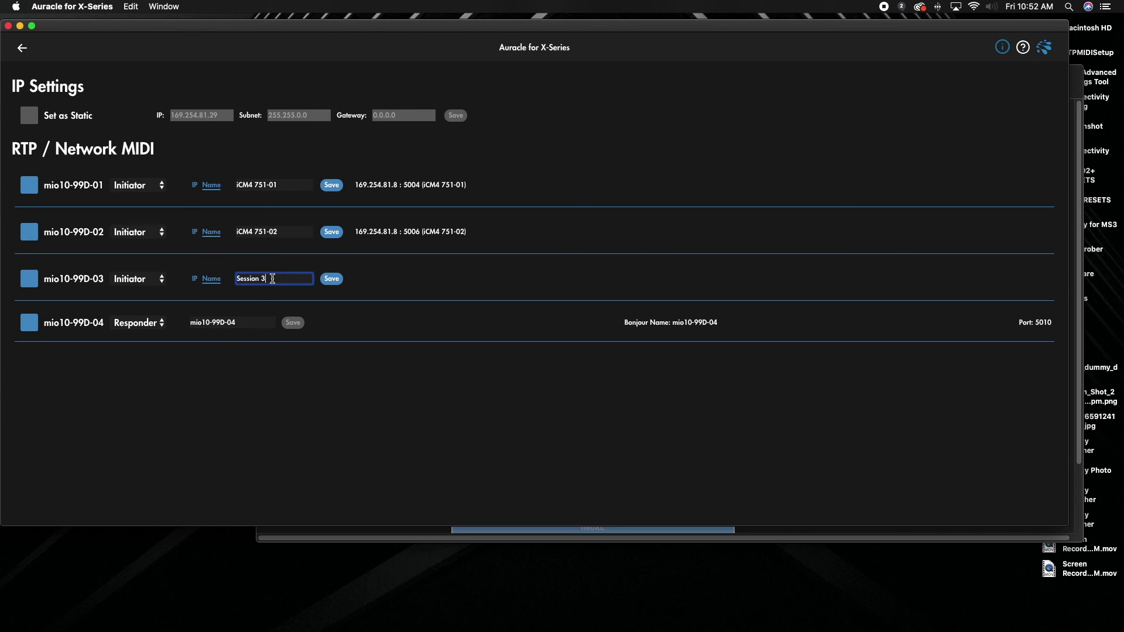
{"action": "key", "text": "super+a"}
{"action": "key", "text": "super+v"}
{"action": "left_click", "coordinate": [331, 279]}
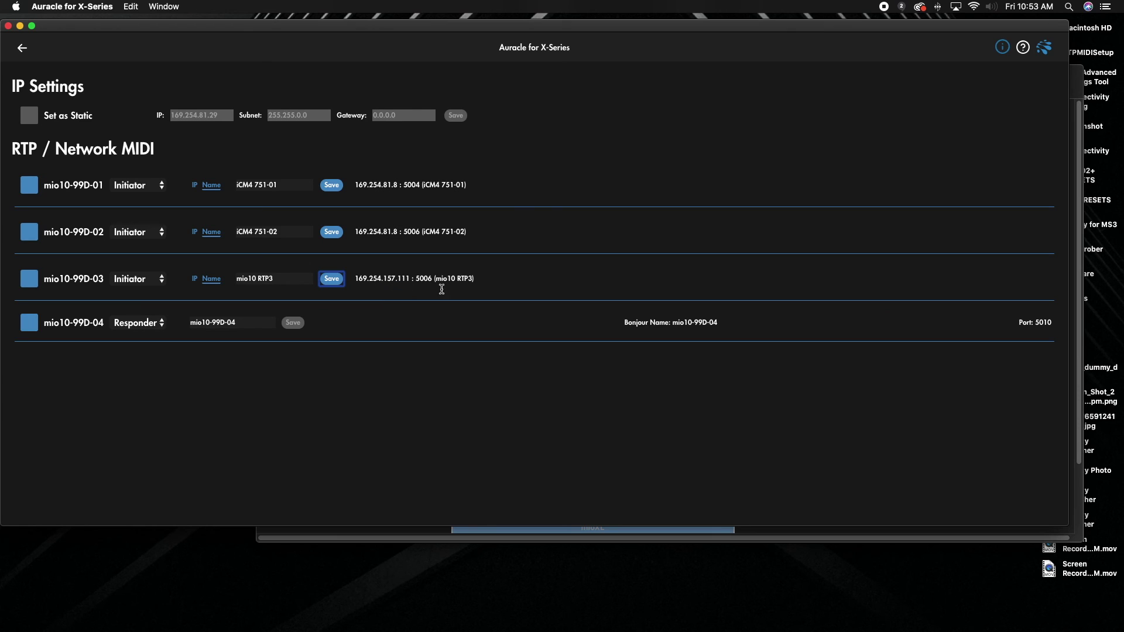
Return to Audio MIDI Setup's MIDI Network Setup and check the participants connected to the mio10 RTP3 session.
{"action": "left_click", "coordinate": [1077, 539]}
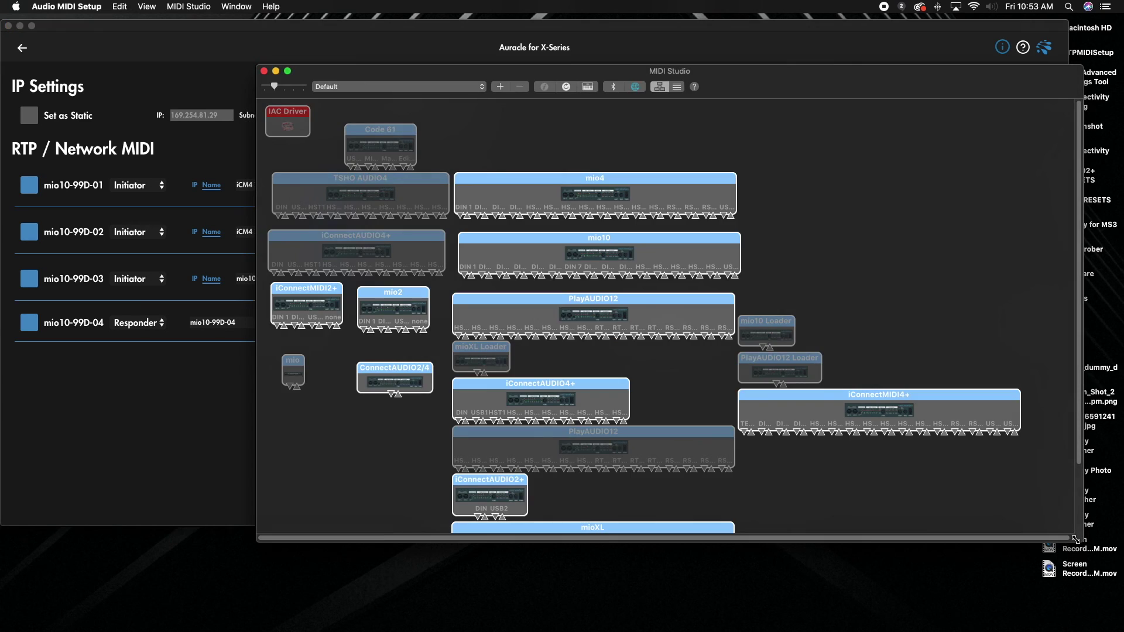
{"action": "left_click", "coordinate": [635, 87]}
{"action": "left_click", "coordinate": [648, 214]}
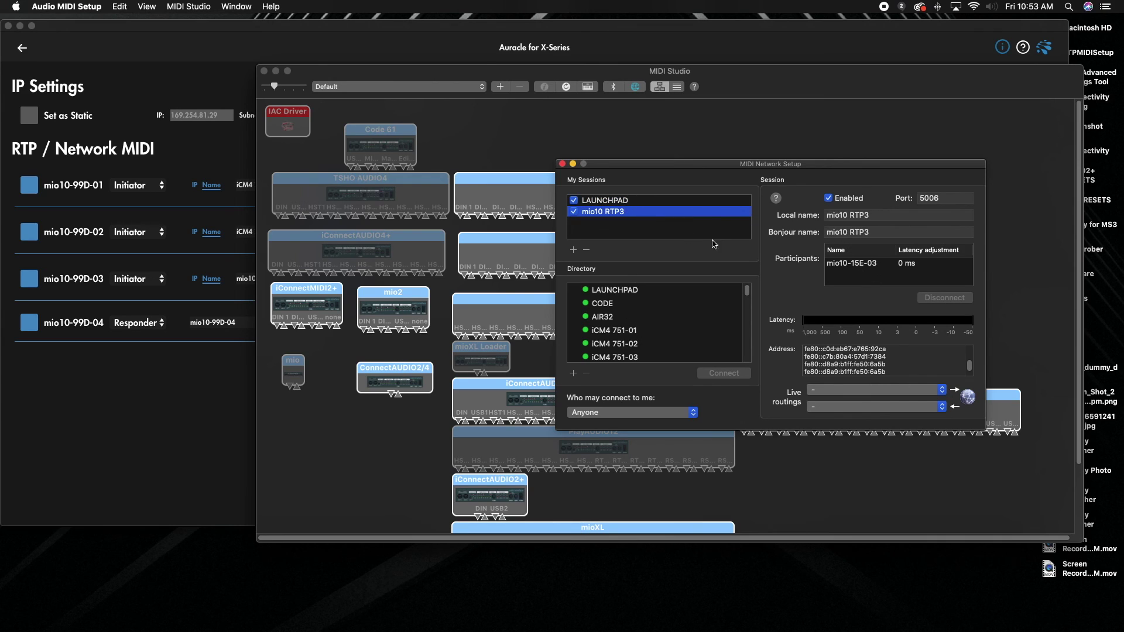
{"action": "left_click", "coordinate": [859, 265]}
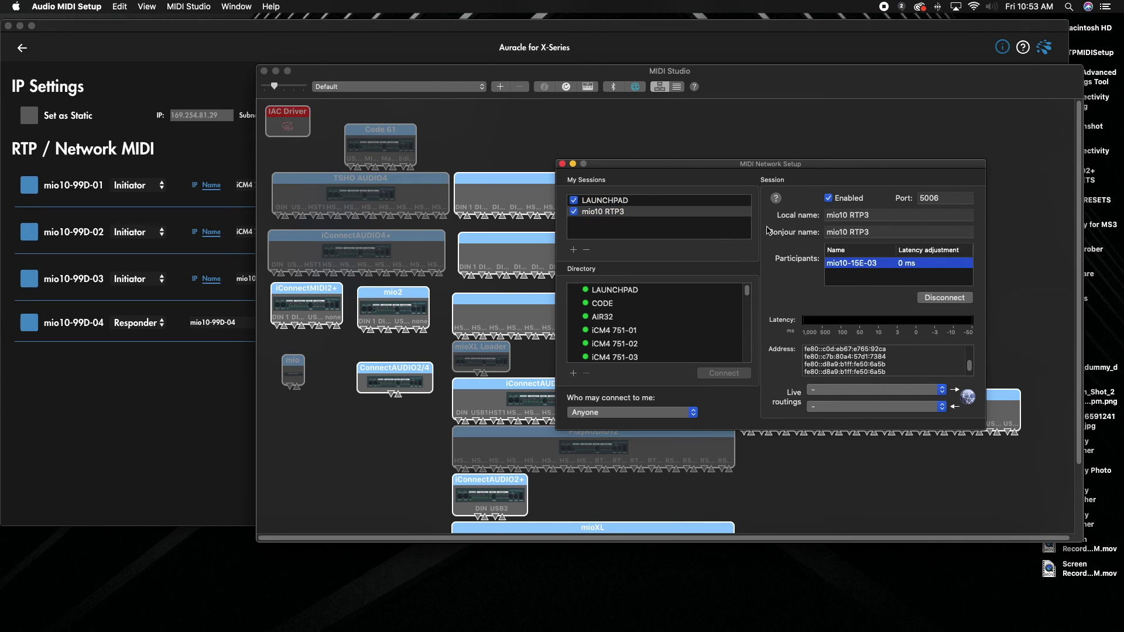